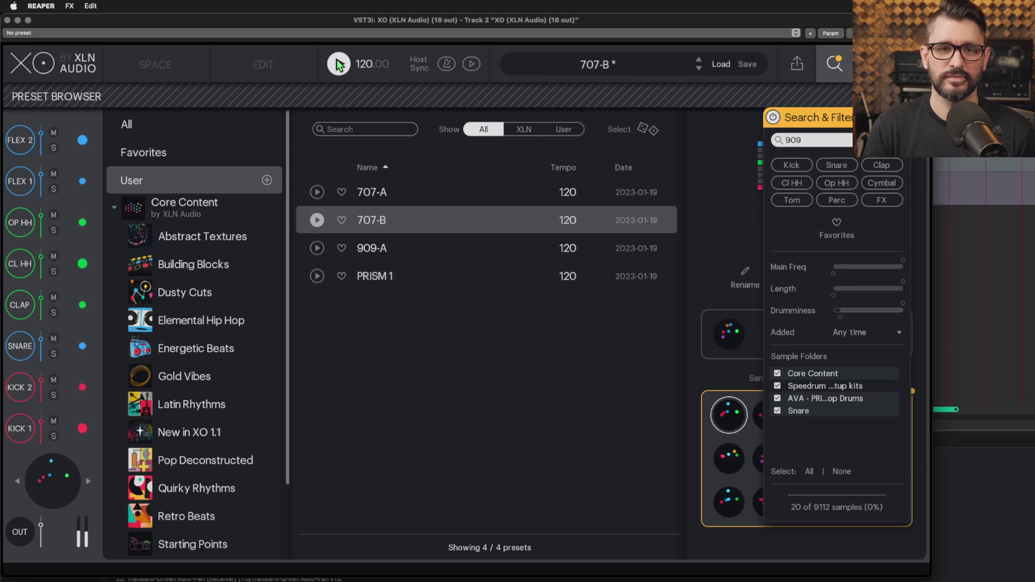
# Stop the 707-B beat that is playing in XO.
pyautogui.click(339, 65)
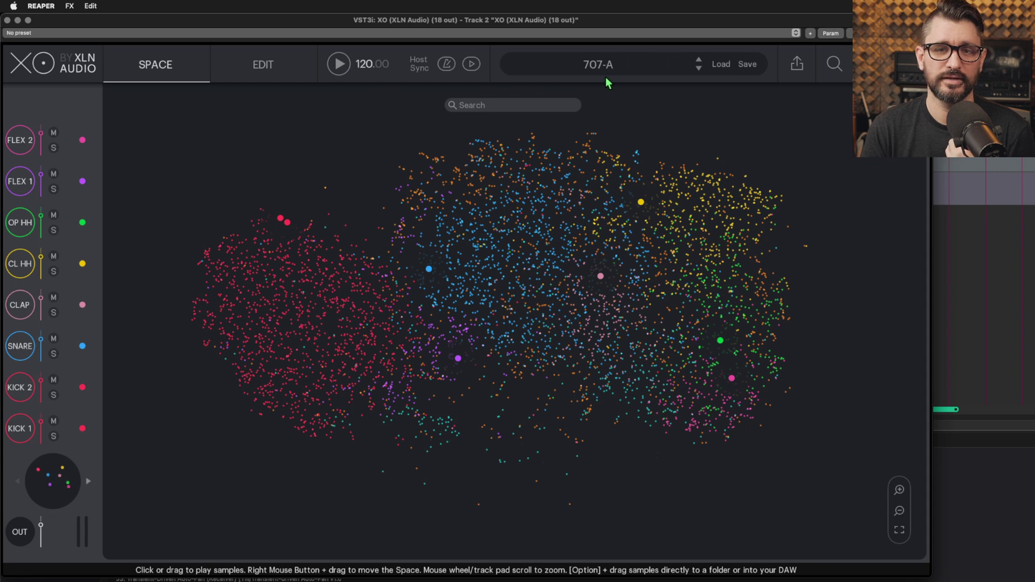
# Open the Preset Browser from the 707-A preset name display.
pyautogui.click(605, 69)
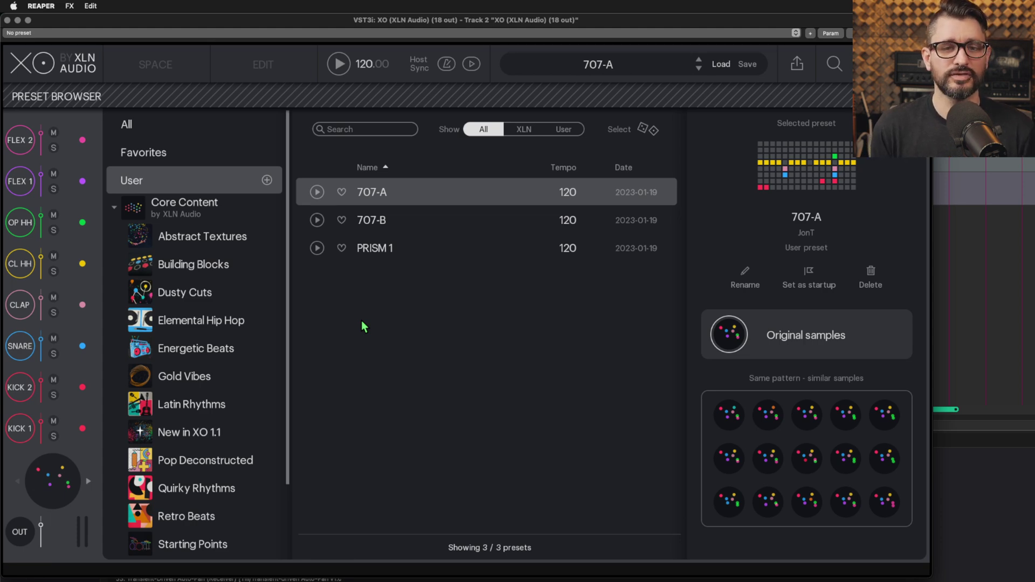
# Audition the 707-A, 707-B and PRISM 1 user presets in turn, then stop playback on PRISM 1.
pyautogui.click(317, 192)
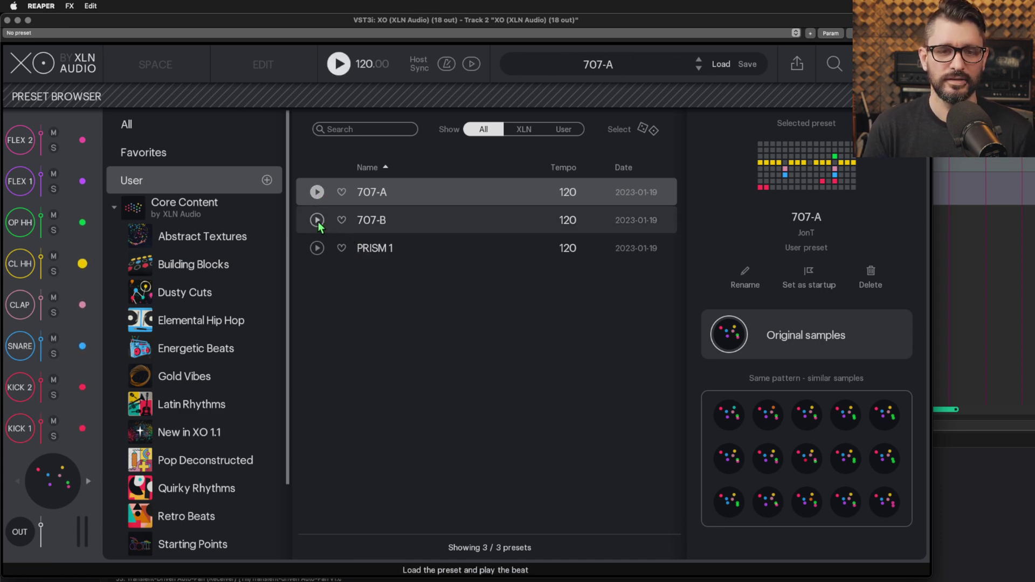
pyautogui.click(317, 220)
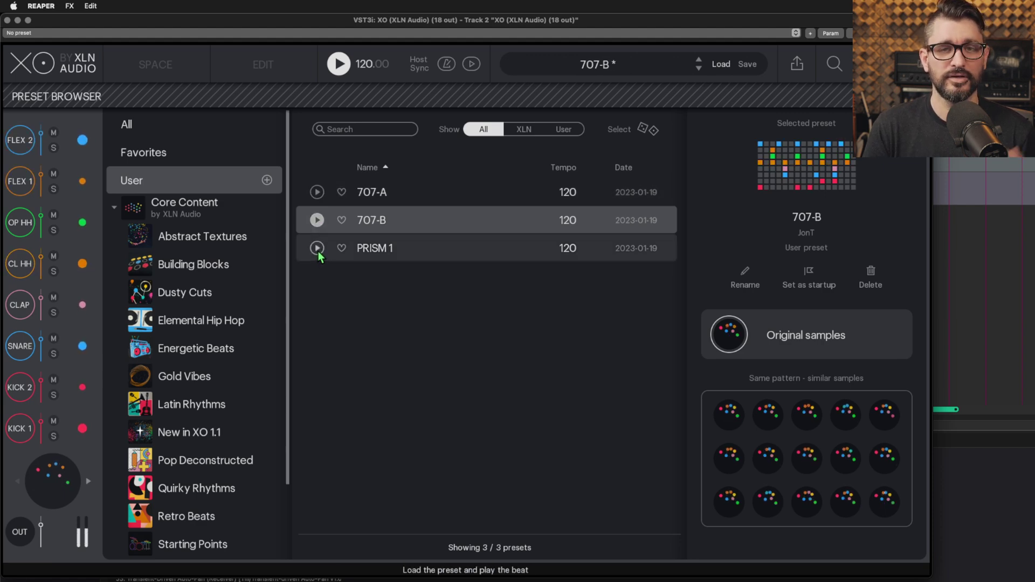
pyautogui.click(317, 248)
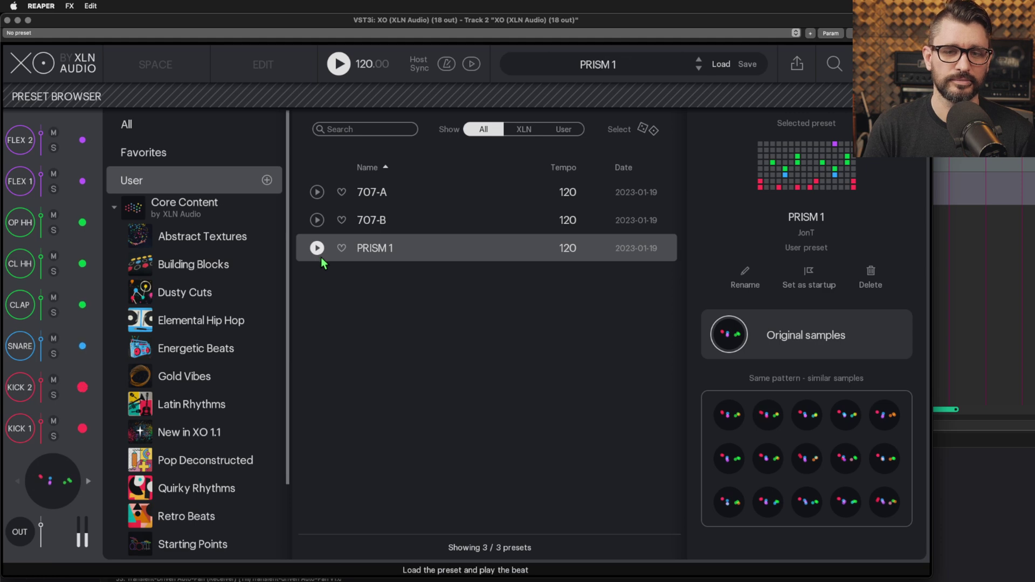
pyautogui.click(319, 254)
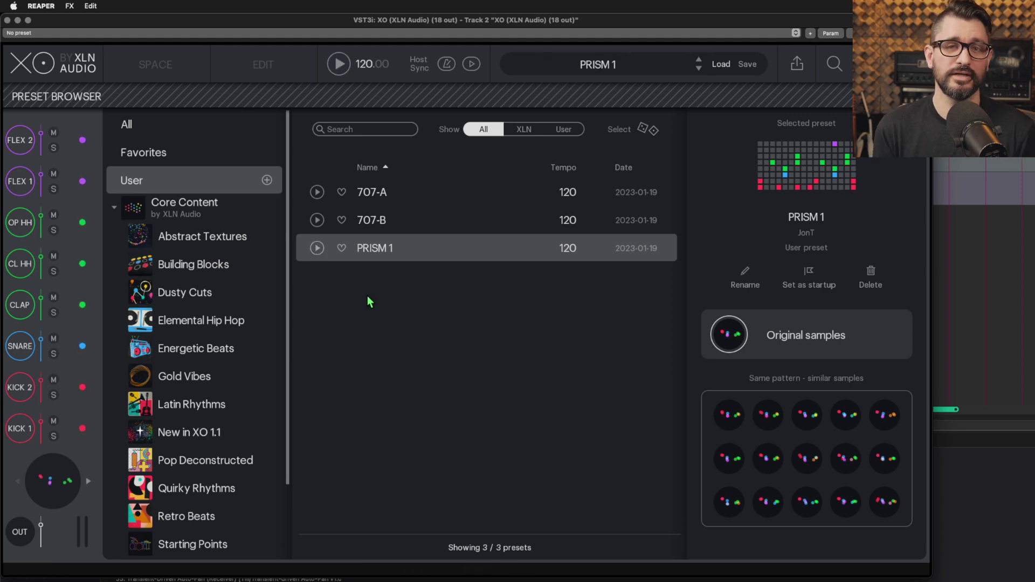
# Load the -- init -- preset from Core Content and filter the sample space by '909'.
pyautogui.click(213, 217)
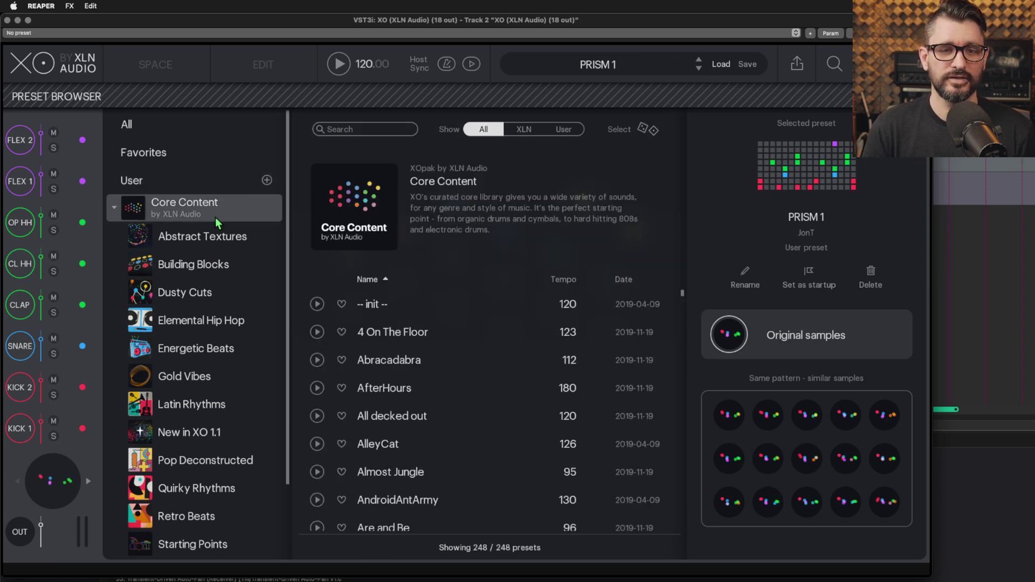
pyautogui.click(419, 309)
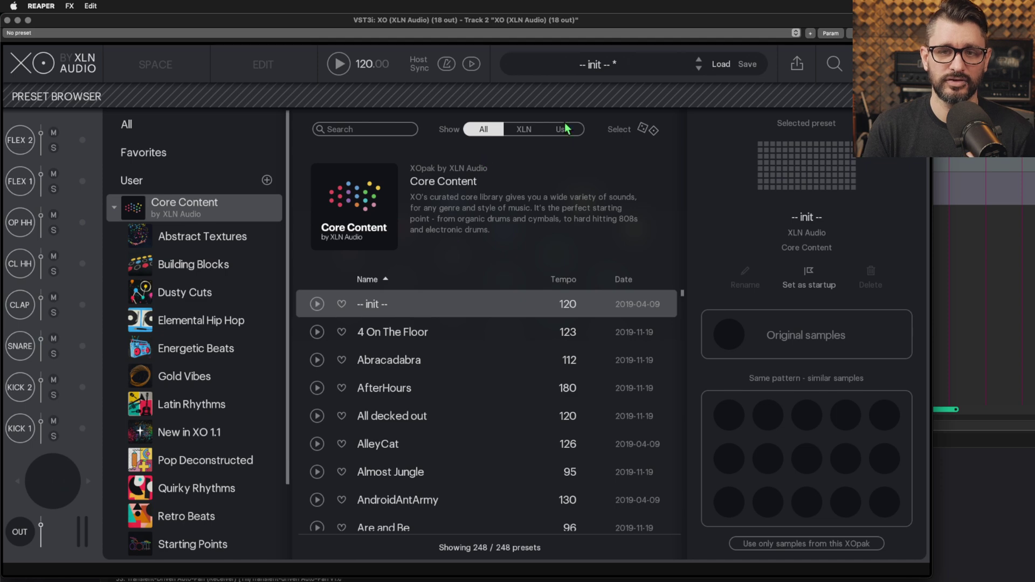
pyautogui.press('Escape')
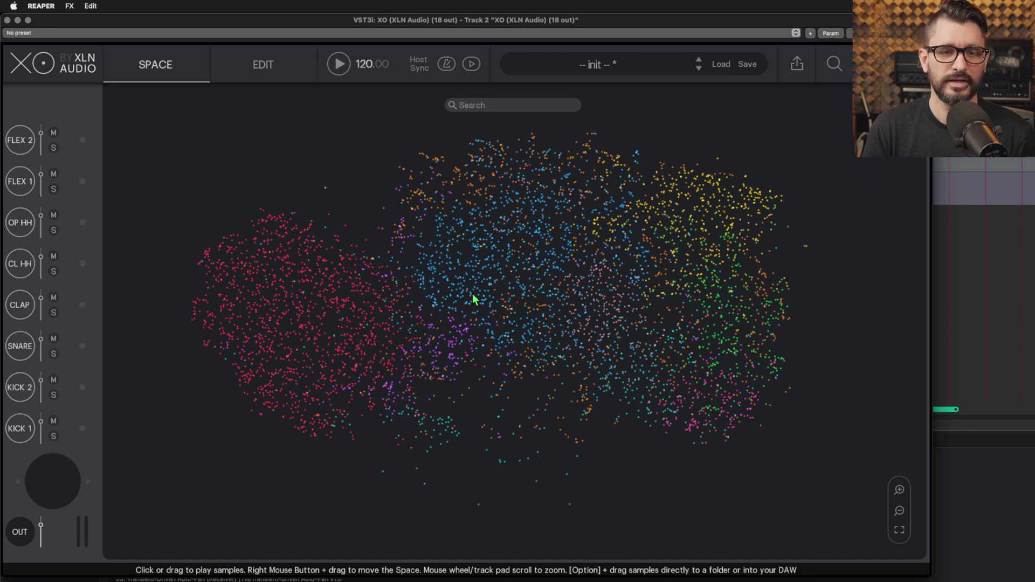
pyautogui.click(490, 109)
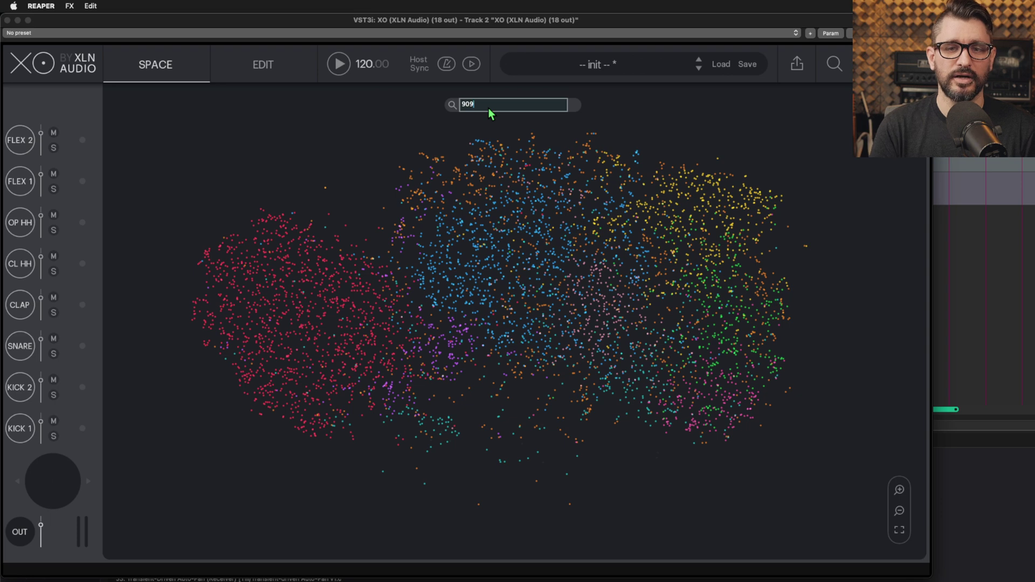
pyautogui.press('Return')
# Swap 909 kick samples into the KICK 1 and KICK 2 channels.
pyautogui.click(81, 430)
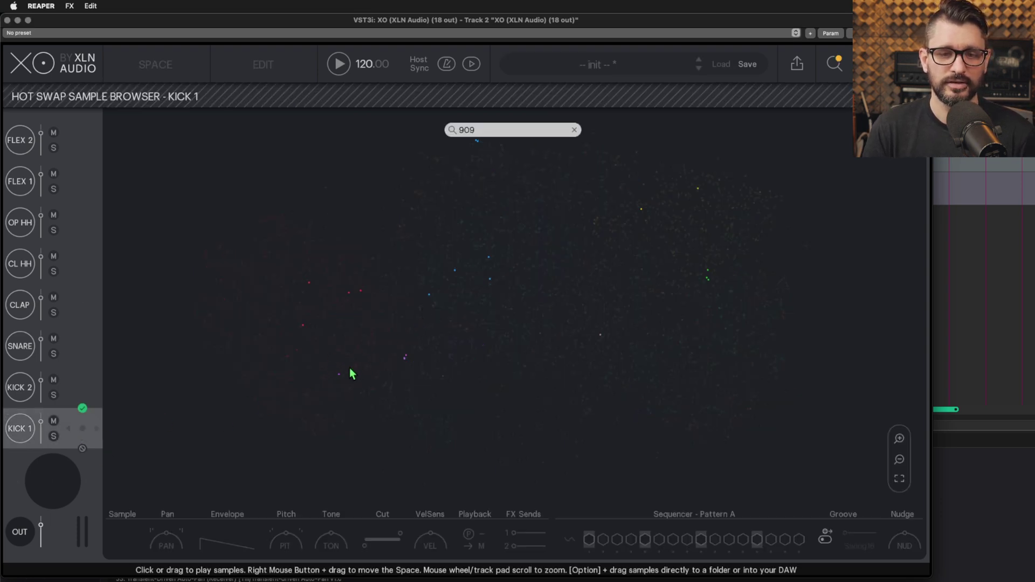
pyautogui.scroll(3, 302, 334)
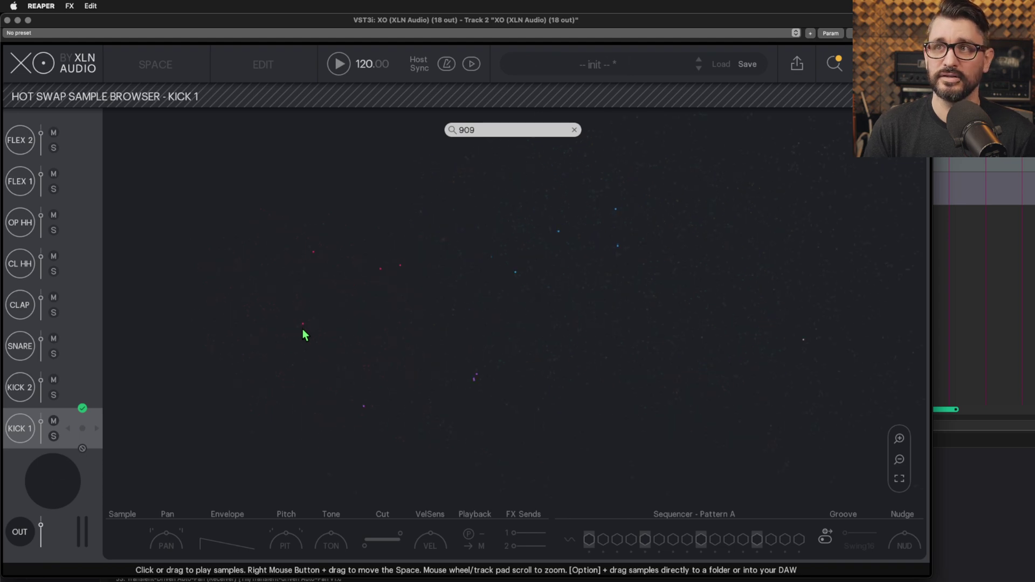
pyautogui.click(305, 311)
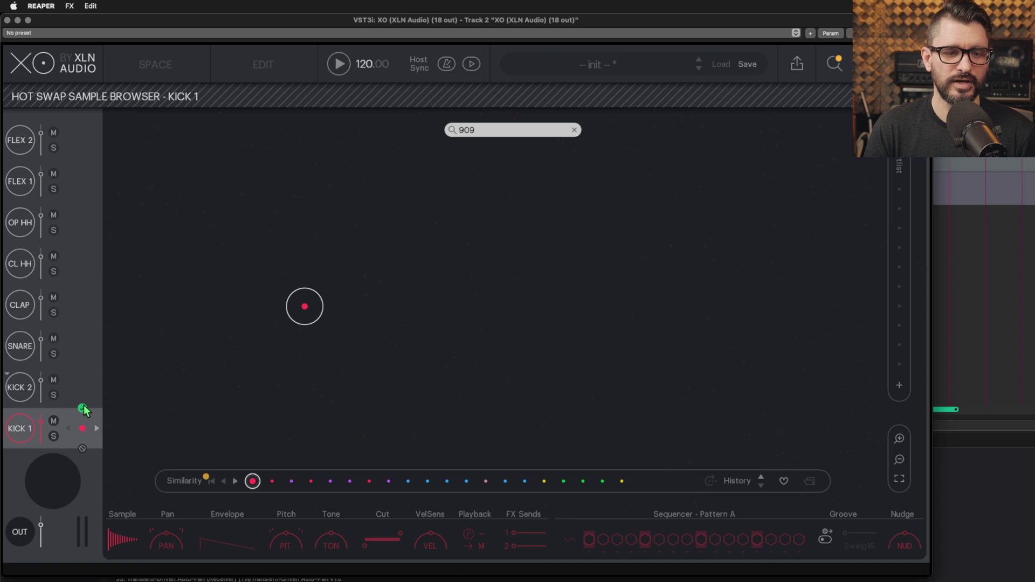
pyautogui.click(83, 409)
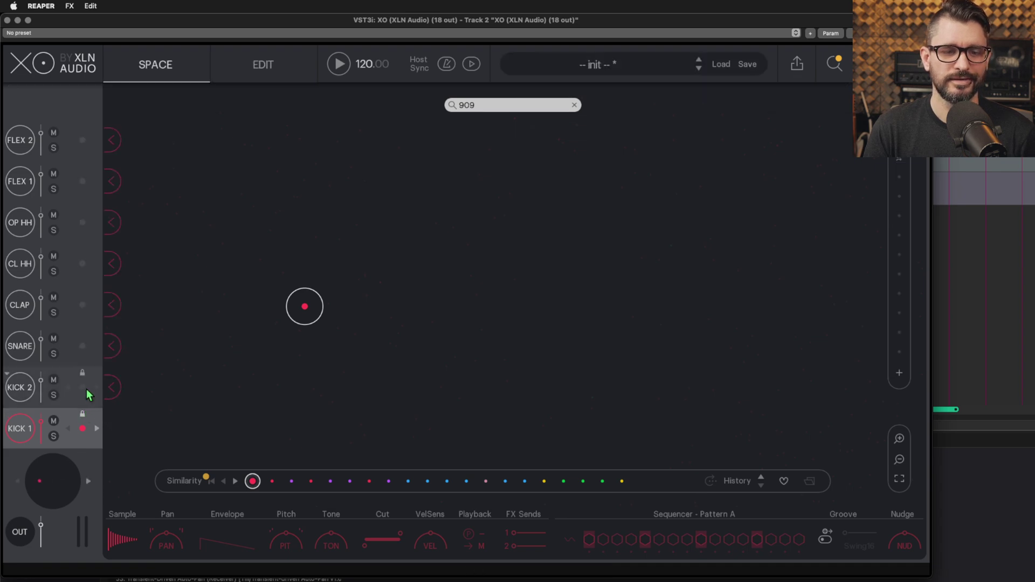
pyautogui.click(83, 388)
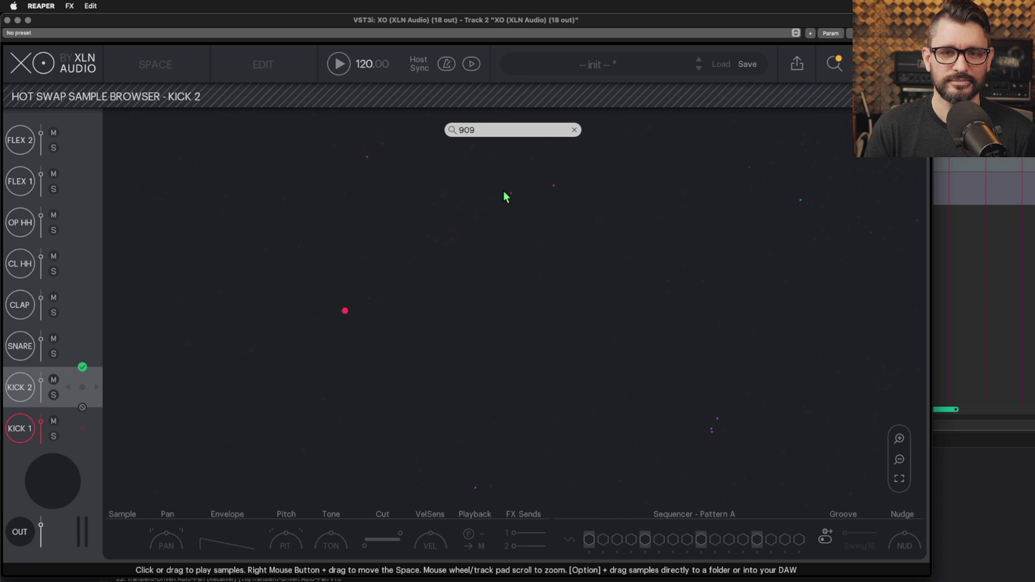
pyautogui.moveTo(506, 198)
pyautogui.mouseDown()
pyautogui.moveTo(545, 189)
pyautogui.moveTo(358, 171)
pyautogui.mouseUp()
# Audition 909 snares on the sample map and pick one for SNARE.
pyautogui.click(92, 355)
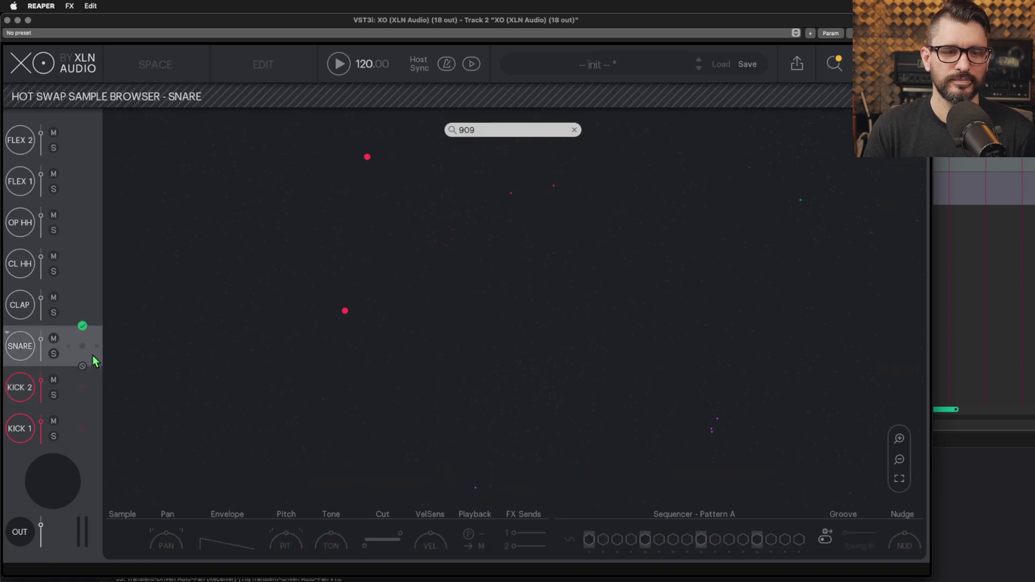
pyautogui.moveTo(505, 303); pyautogui.dragTo(353, 318)
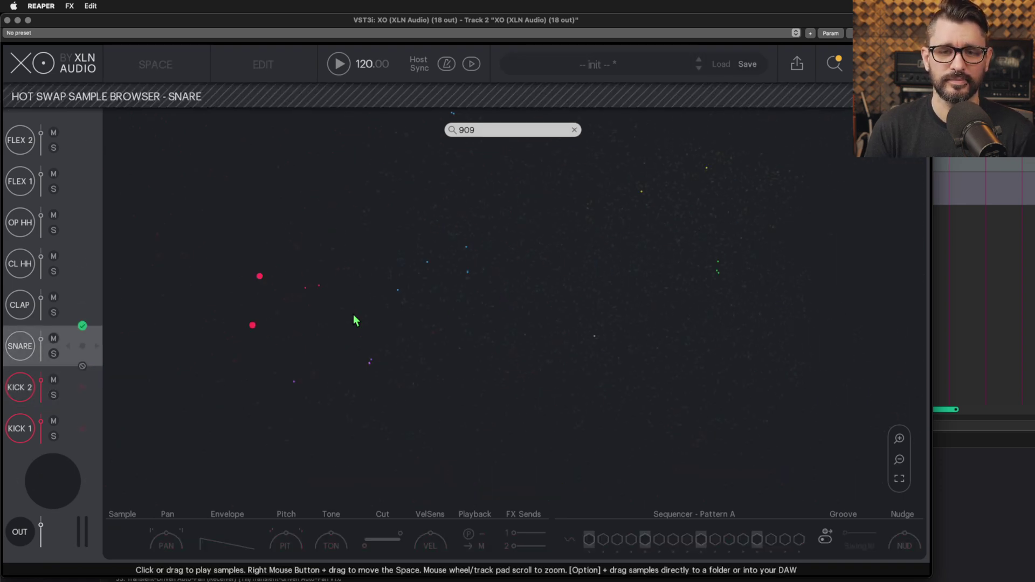
pyautogui.scroll(-2, 399, 328)
pyautogui.moveTo(446, 340); pyautogui.dragTo(513, 323)
pyautogui.scroll(2, 491, 340)
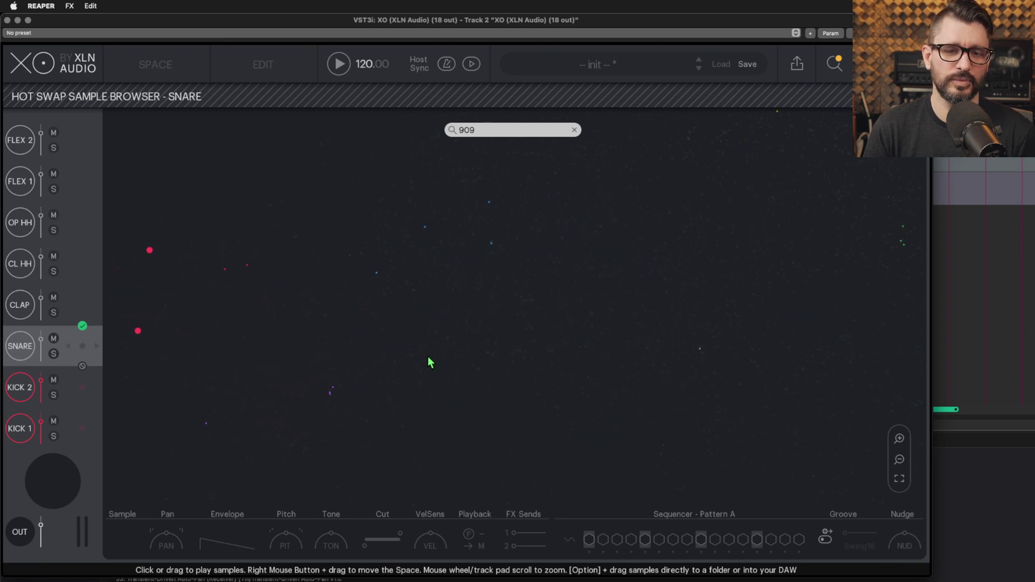
pyautogui.moveTo(415, 337); pyautogui.dragTo(476, 347)
pyautogui.scroll(1, 474, 341)
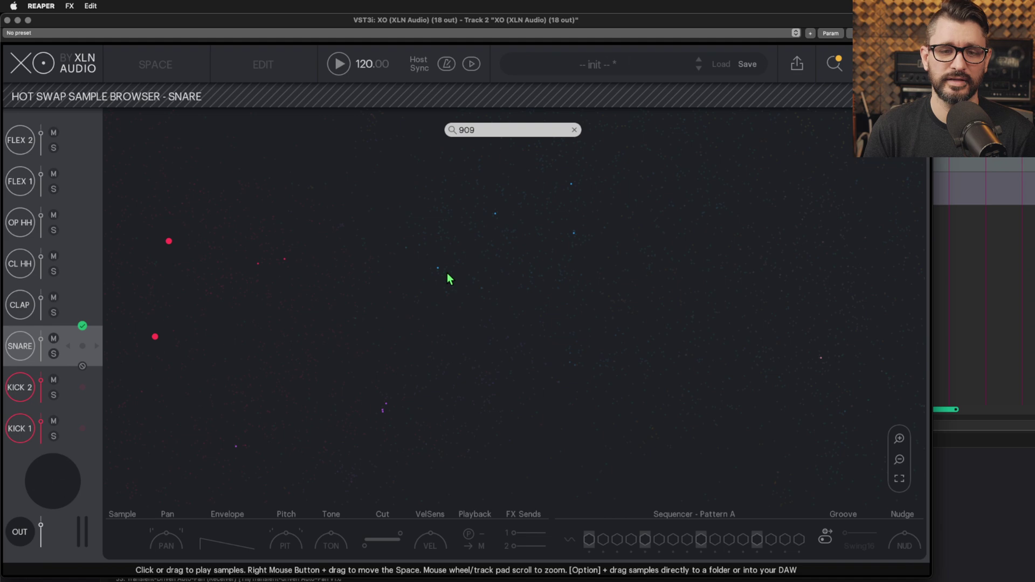
pyautogui.moveTo(440, 271)
pyautogui.mouseDown()
pyautogui.moveTo(499, 212)
pyautogui.moveTo(592, 182)
pyautogui.moveTo(579, 265)
pyautogui.moveTo(569, 181)
pyautogui.mouseUp()
# Confirm the 909 snare sample and audition a pink sample on the map.
pyautogui.click(85, 323)
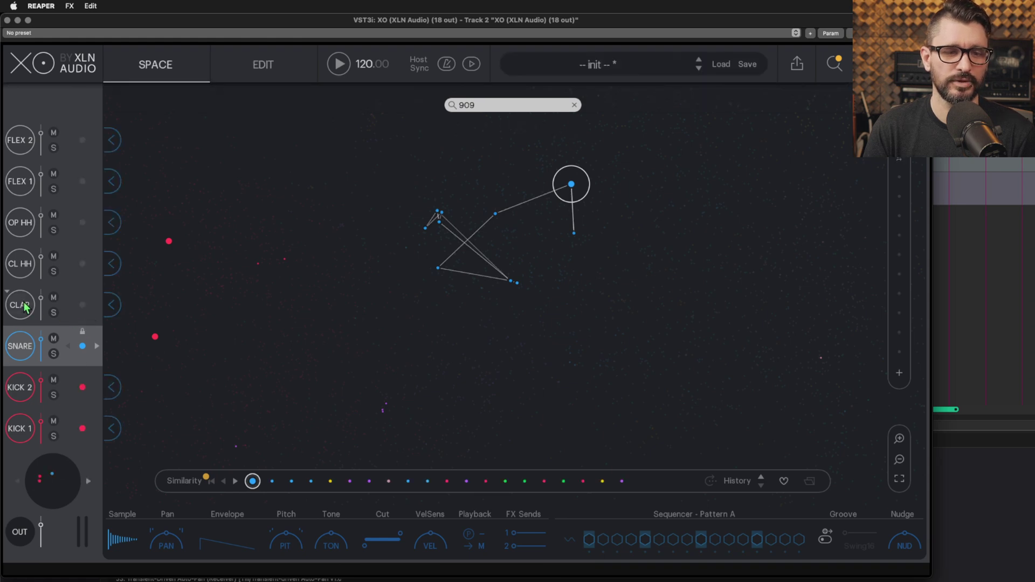
pyautogui.moveTo(681, 316); pyautogui.dragTo(475, 290)
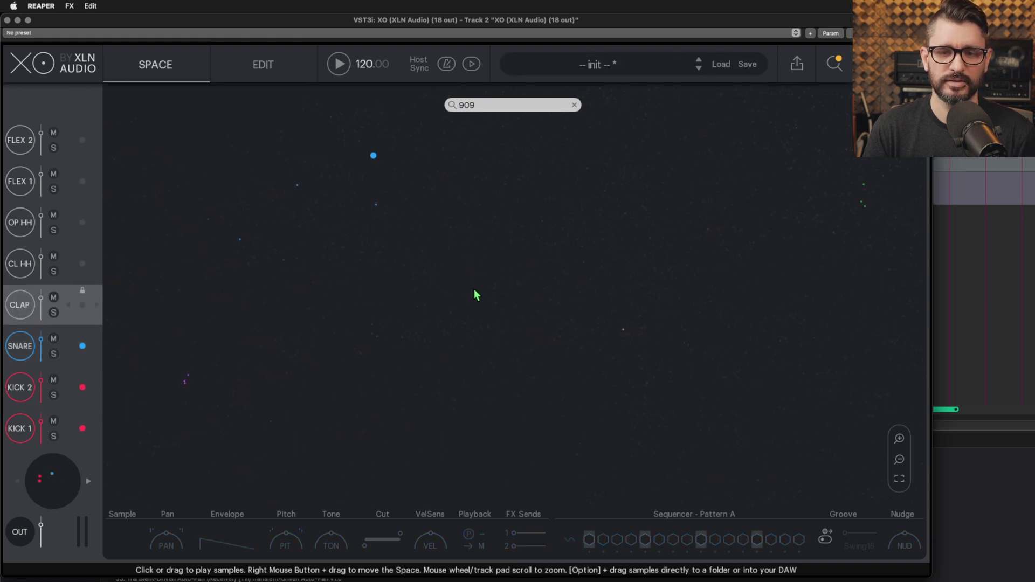
pyautogui.click(542, 331)
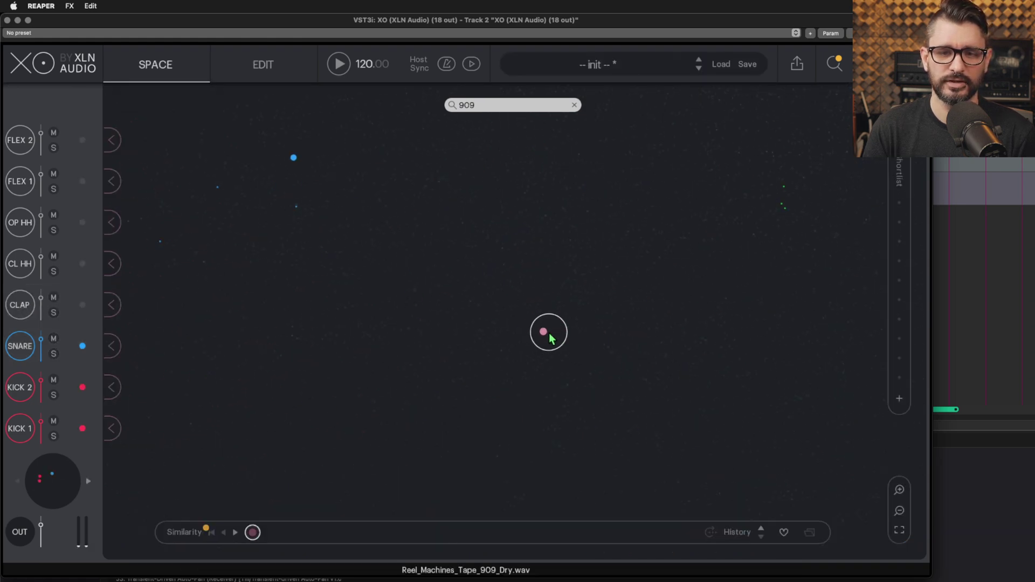
# Load Reel_Machines_Tape_909_Dry.wav onto CLAP and zoom the map out to show all pads.
pyautogui.click(95, 309)
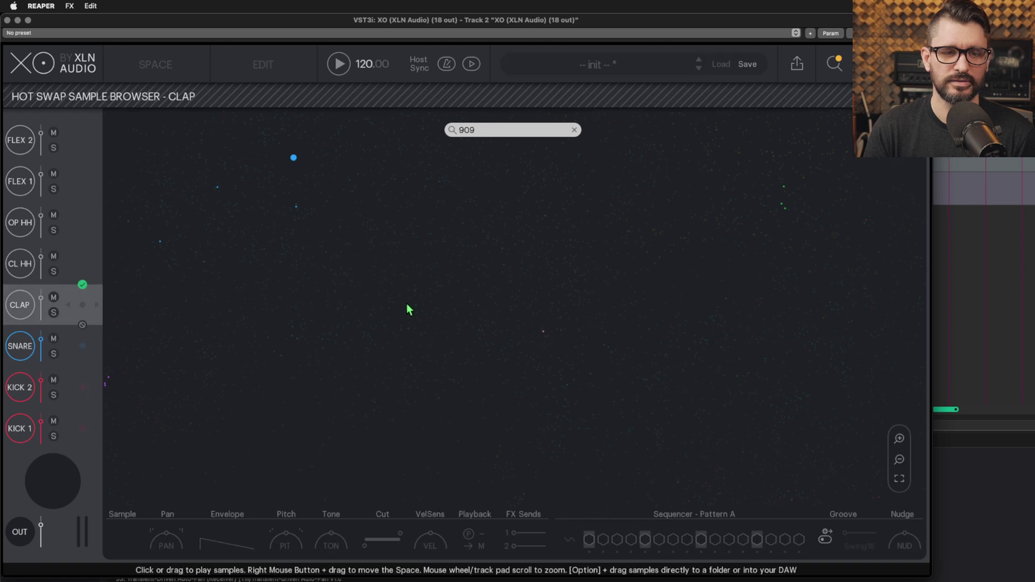
pyautogui.click(84, 305)
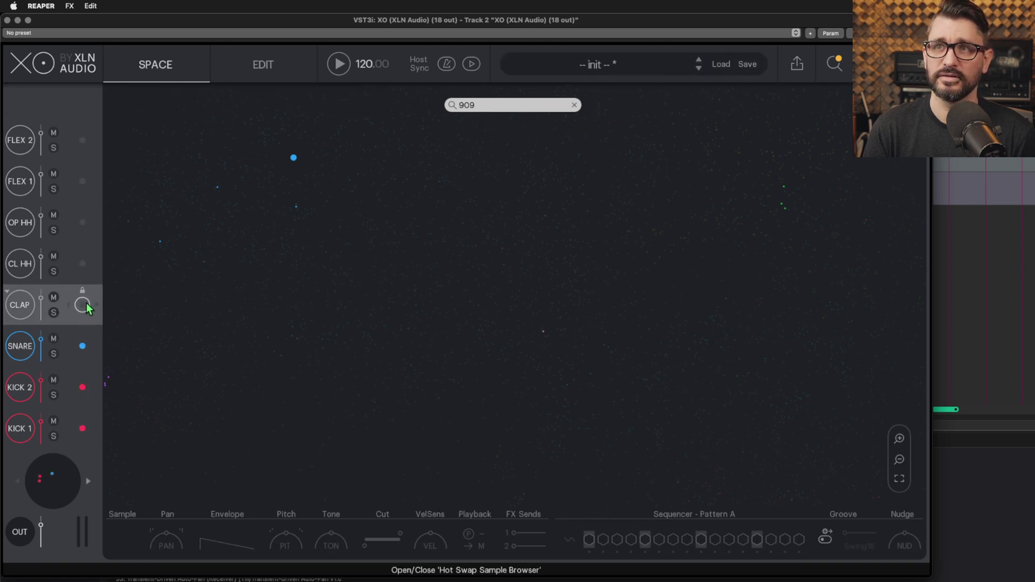
pyautogui.click(85, 305)
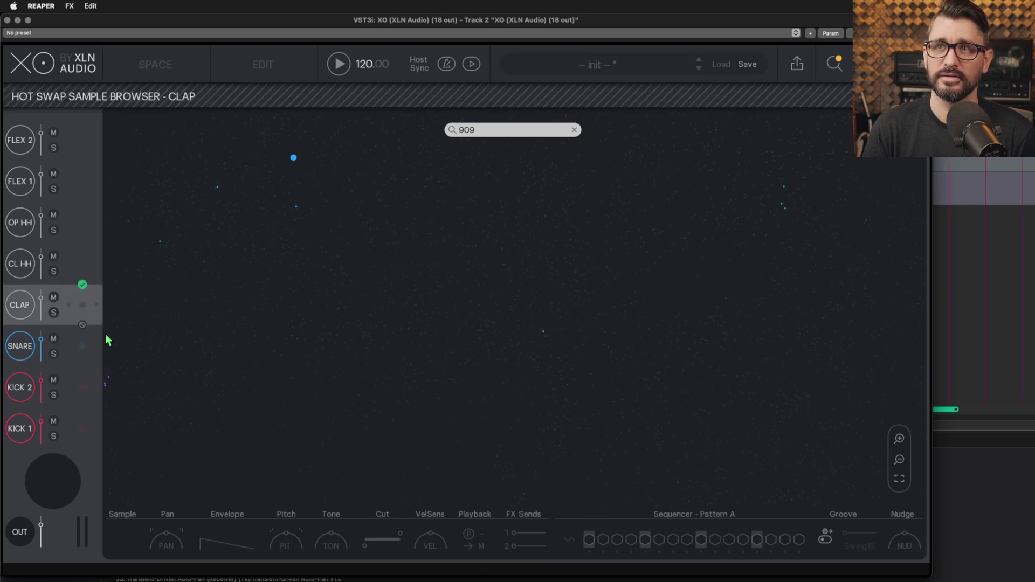
pyautogui.click(542, 332)
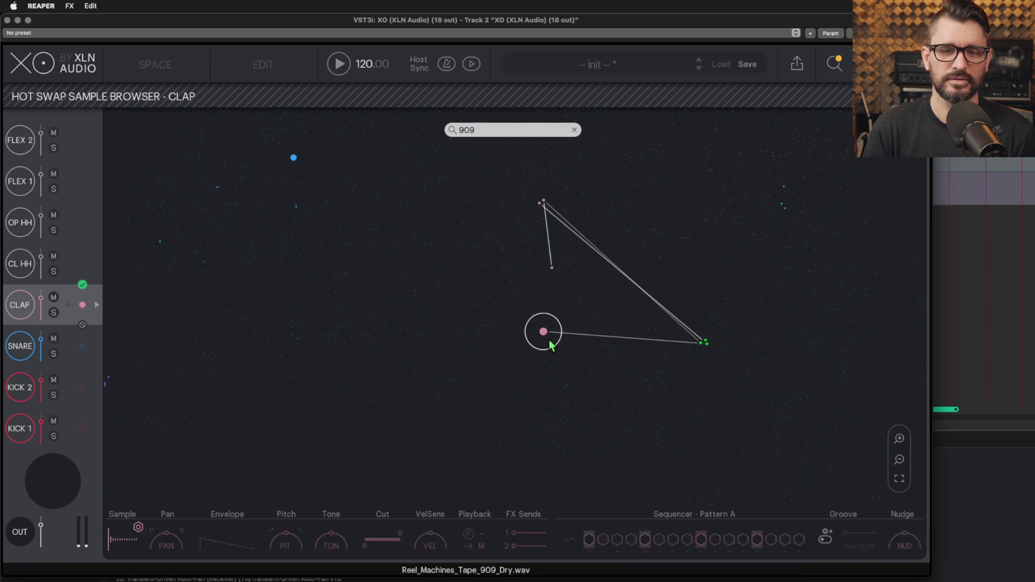
pyautogui.click(82, 285)
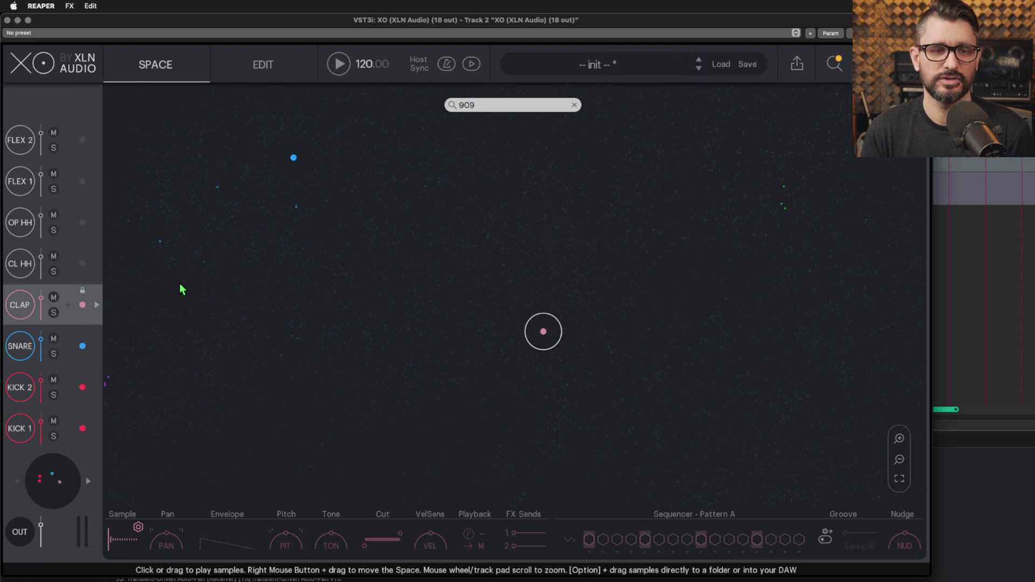
pyautogui.scroll(-2, 480, 245)
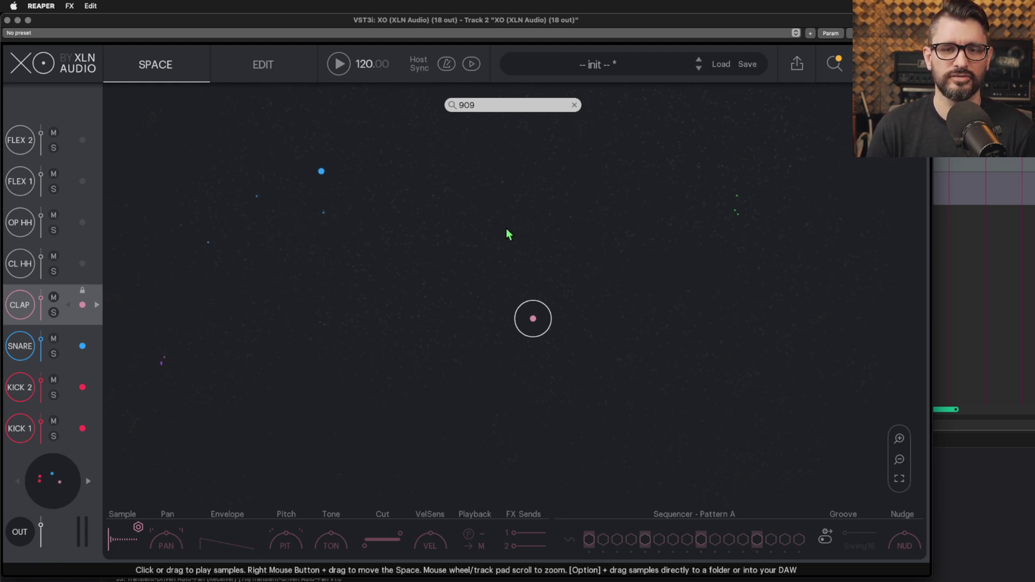
pyautogui.scroll(-3, 506, 237)
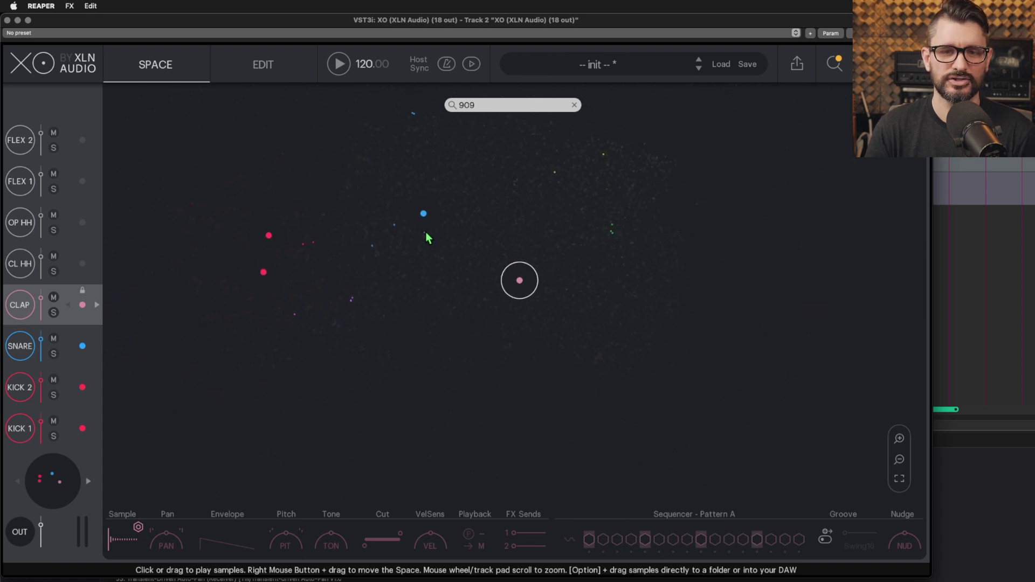
pyautogui.moveTo(481, 233); pyautogui.dragTo(499, 300)
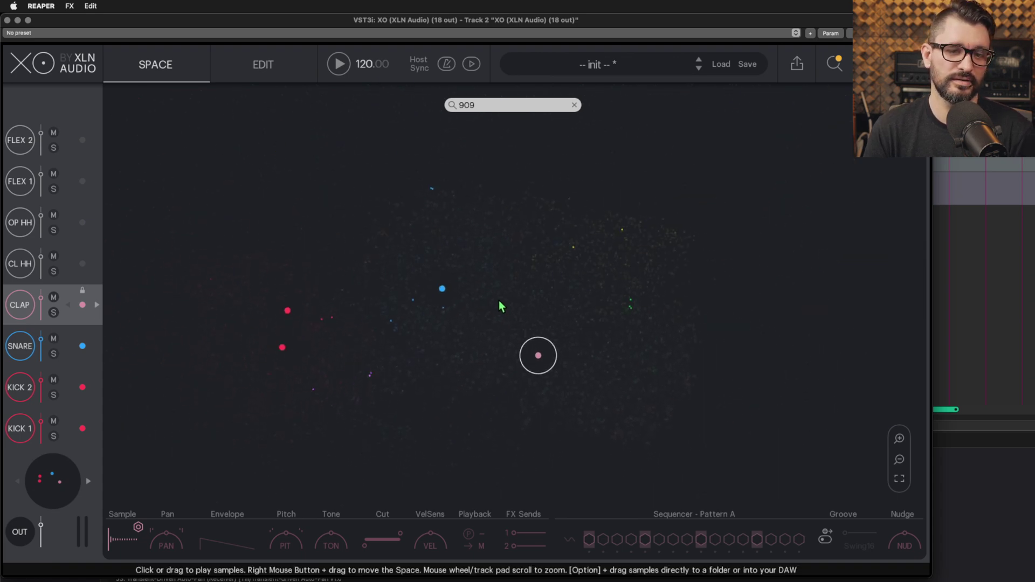
# Assign the yellow Reel_Machines_Tape_909_Processed.wav to CL HH, then open OP HH's sample swap browser.
pyautogui.click(86, 266)
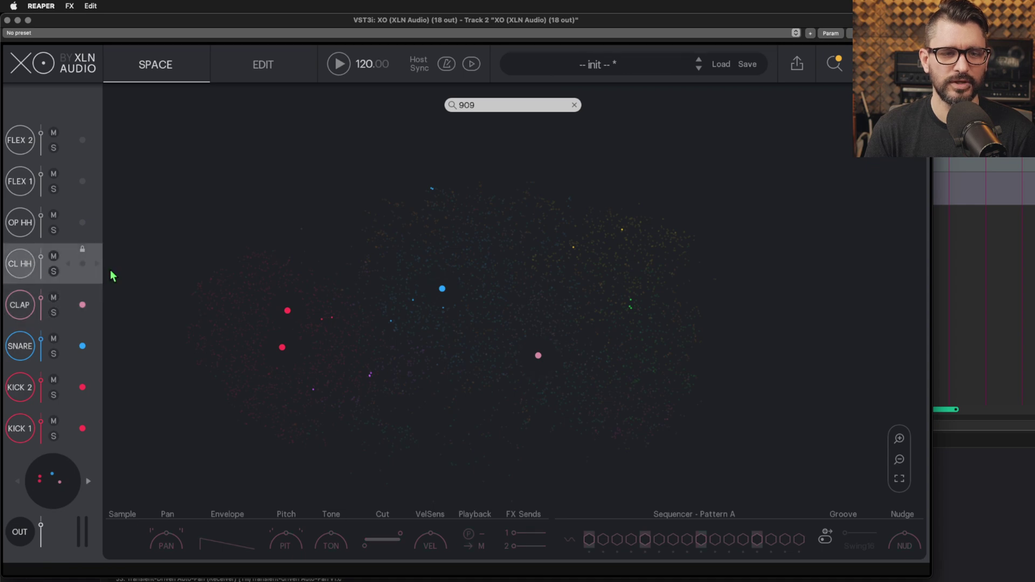
pyautogui.click(83, 262)
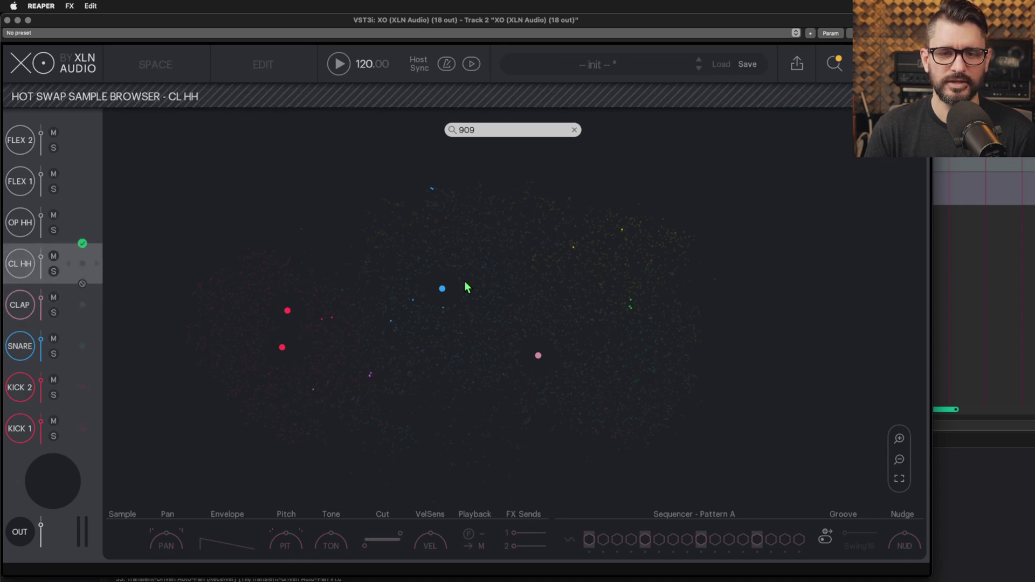
pyautogui.click(630, 300)
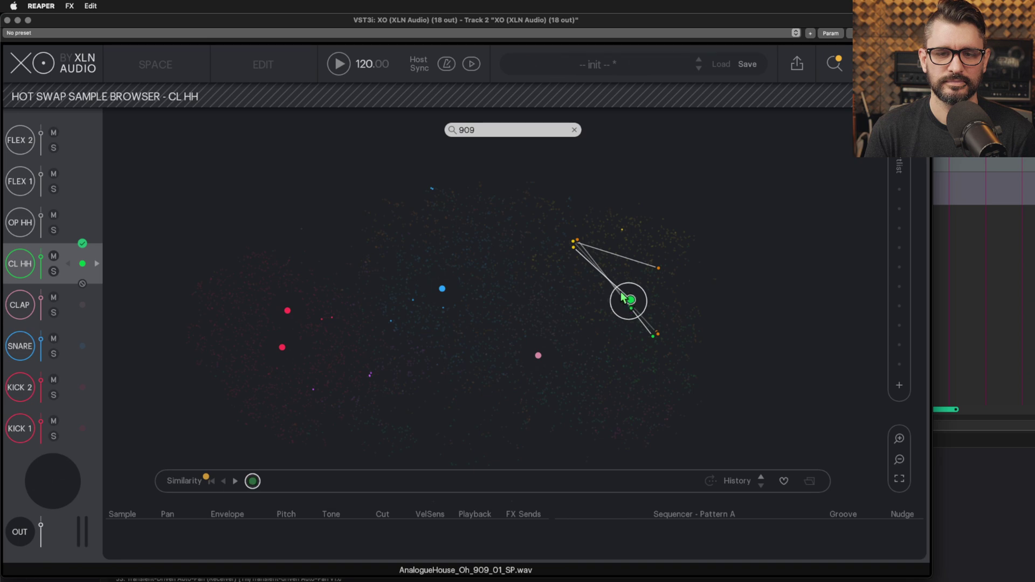
pyautogui.click(573, 247)
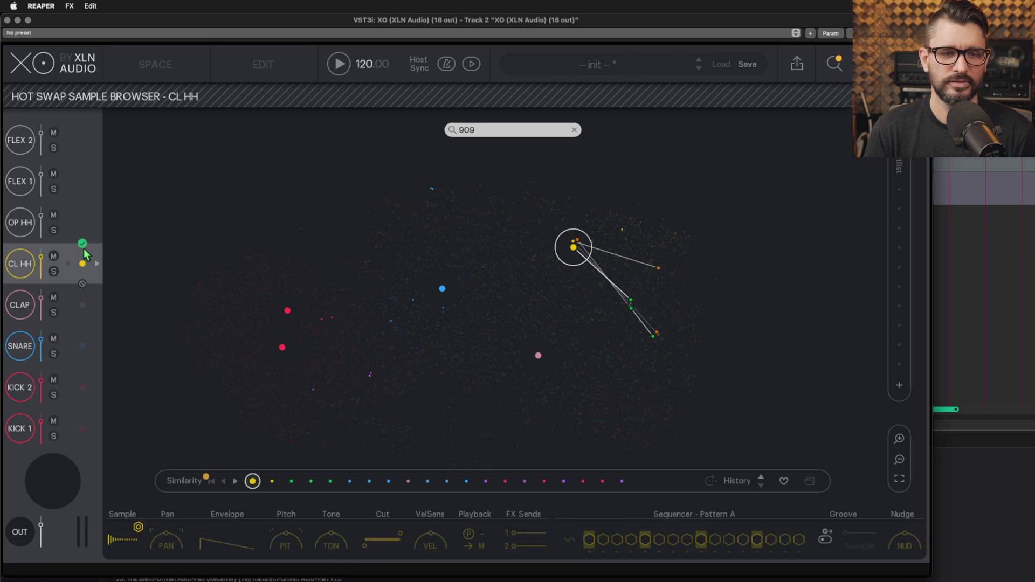
pyautogui.click(83, 245)
pyautogui.click(82, 220)
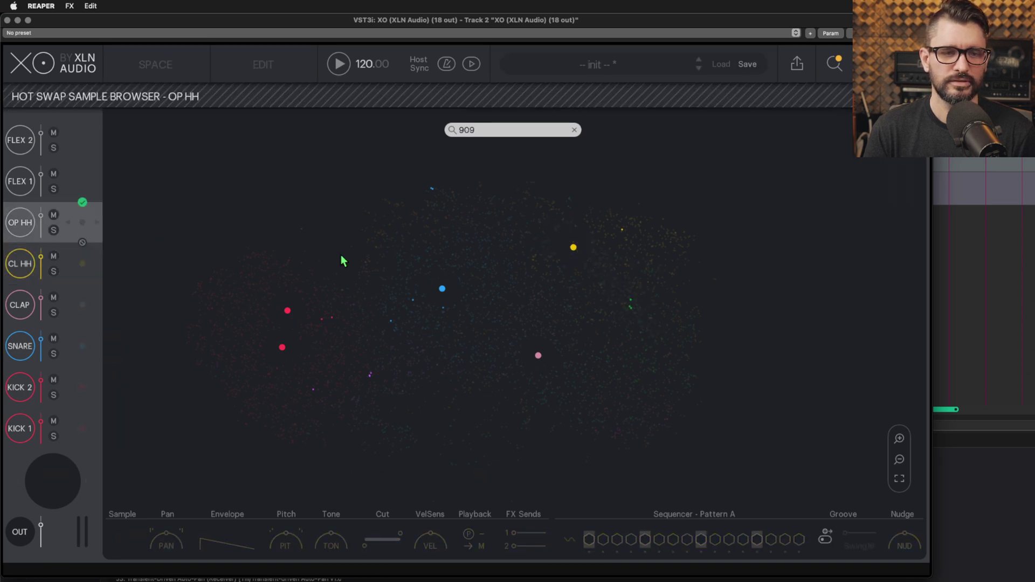
# Give OP HH a green 909 open-hat sample and FLEX 1 a 909 sample.
pyautogui.click(630, 300)
pyautogui.click(83, 221)
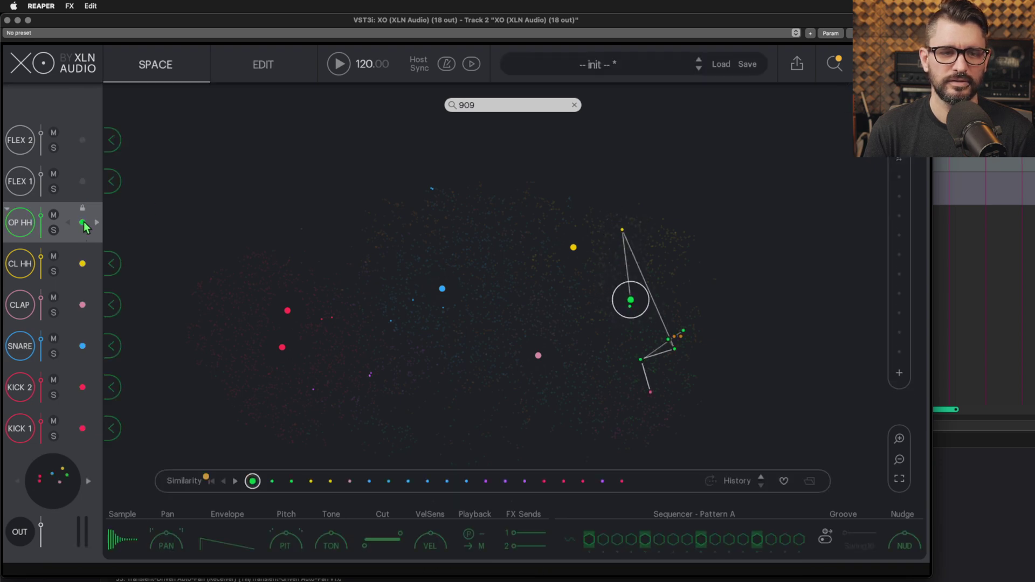
pyautogui.click(80, 181)
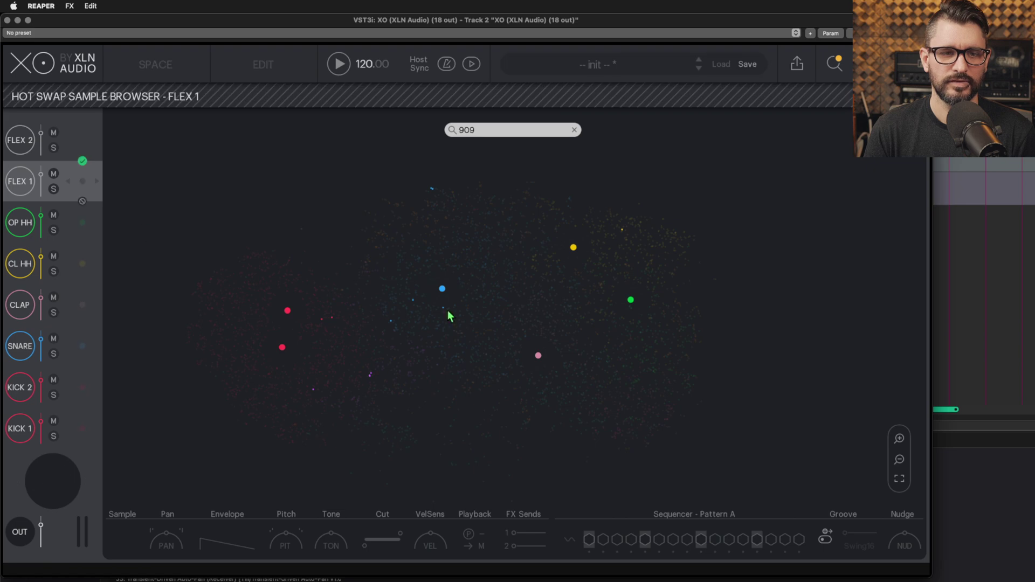
pyautogui.click(442, 291)
pyautogui.click(444, 188)
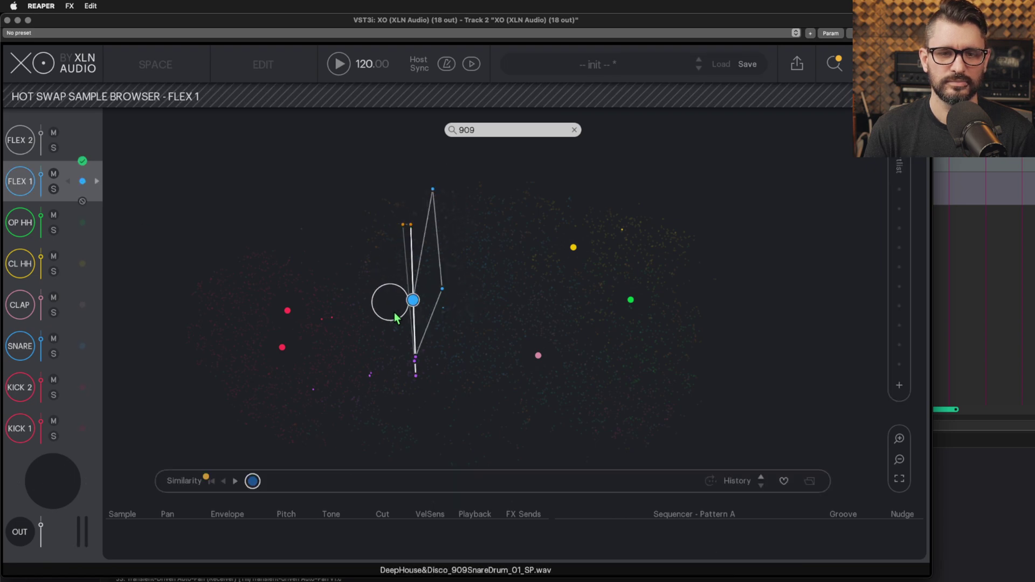
pyautogui.moveTo(395, 318)
pyautogui.mouseDown()
pyautogui.moveTo(408, 341)
pyautogui.moveTo(392, 317)
pyautogui.moveTo(382, 373)
pyautogui.moveTo(312, 384)
pyautogui.moveTo(361, 382)
pyautogui.moveTo(386, 373)
pyautogui.mouseUp()
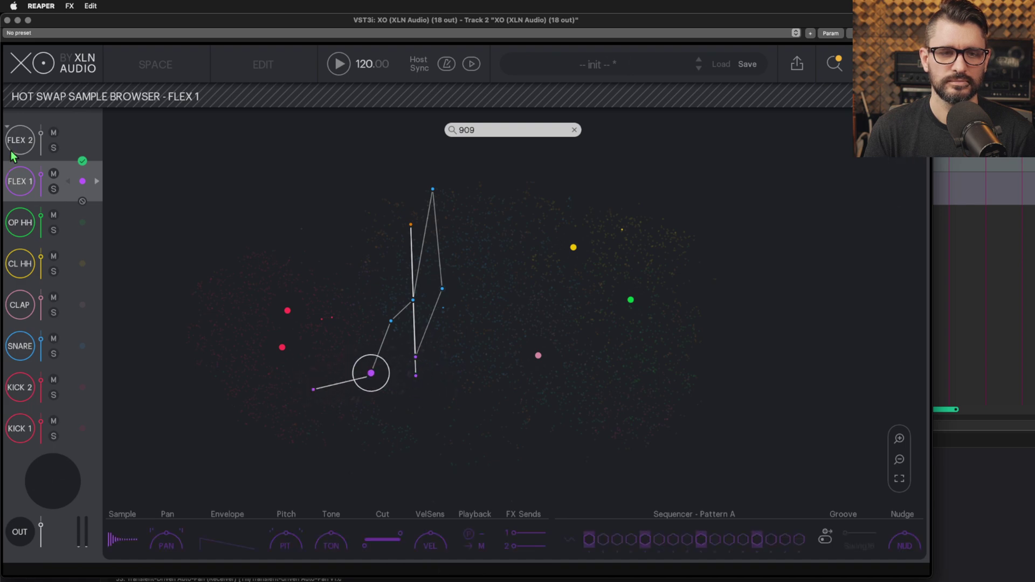
pyautogui.click(81, 161)
# Assign a purple 909 sample to FLEX 2.
pyautogui.click(86, 140)
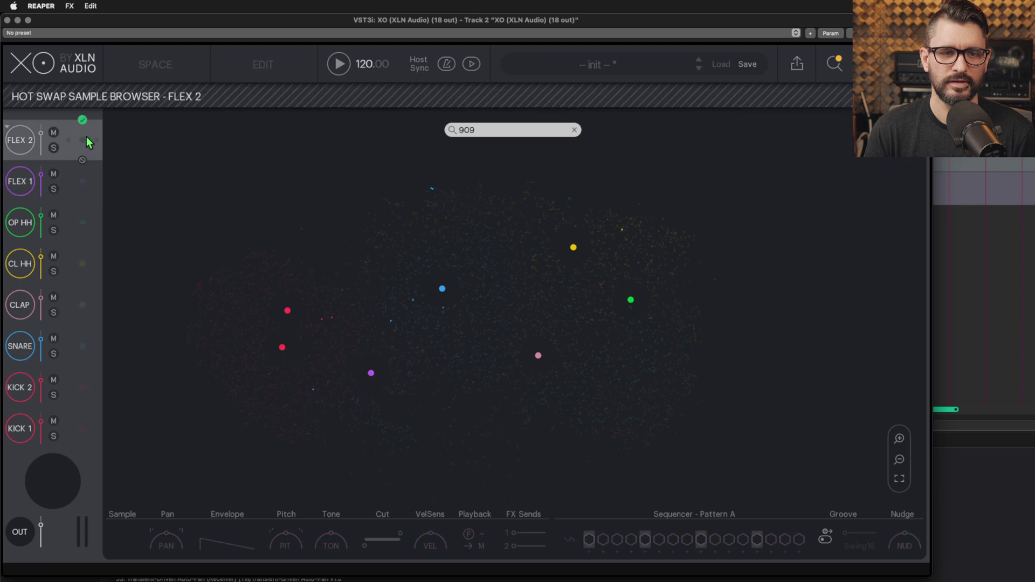
pyautogui.click(316, 392)
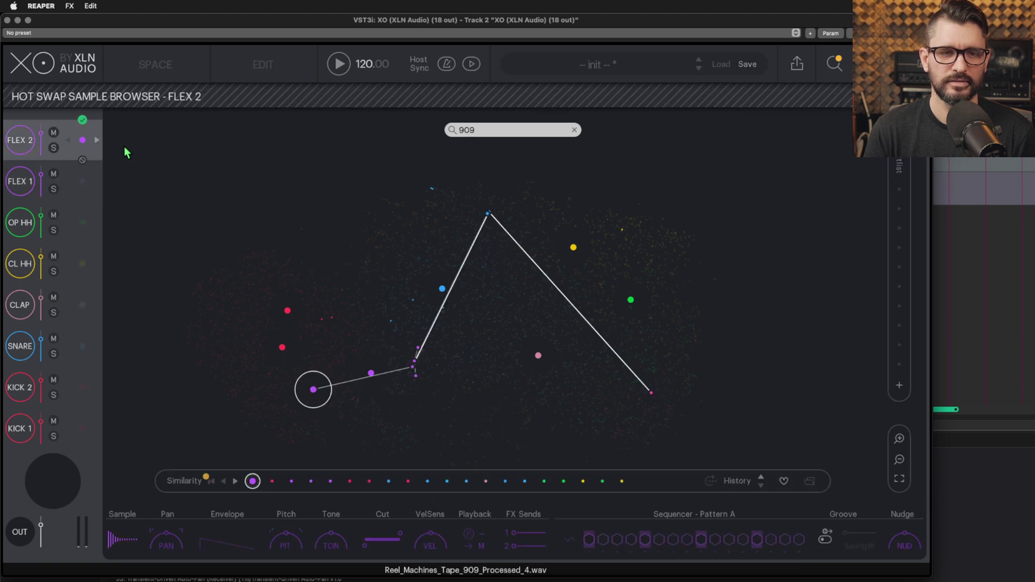
pyautogui.click(82, 119)
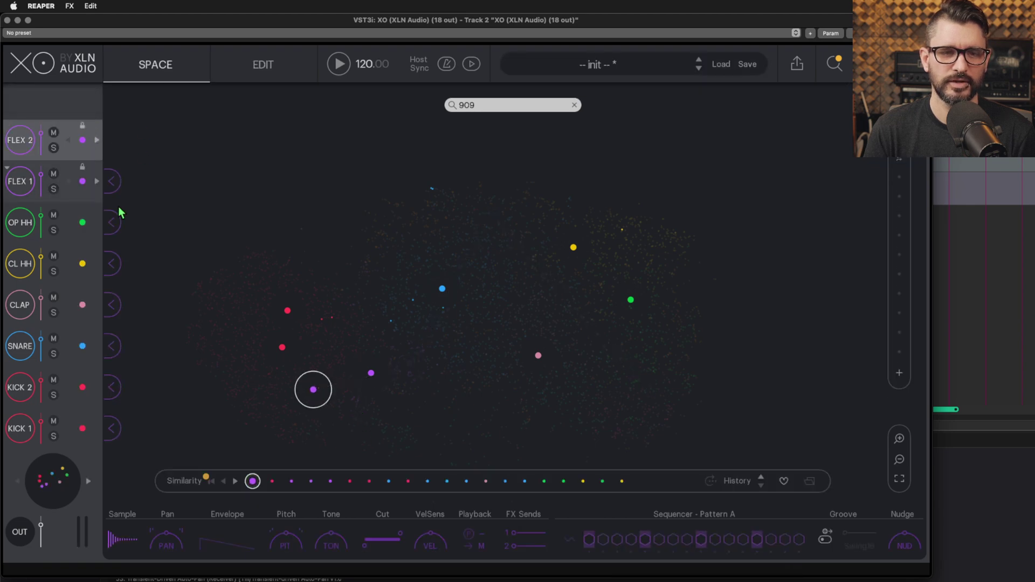
# Program KICK 1 and KICK 2 hits in Pattern A, start playback, and move one KICK 2 hit earlier.
pyautogui.click(15, 435)
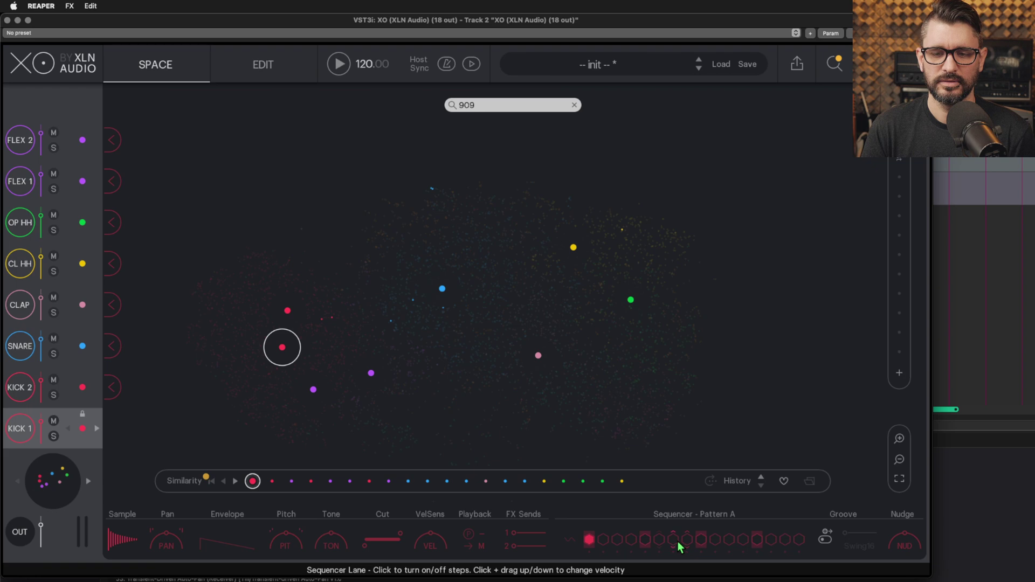
pyautogui.click(705, 542)
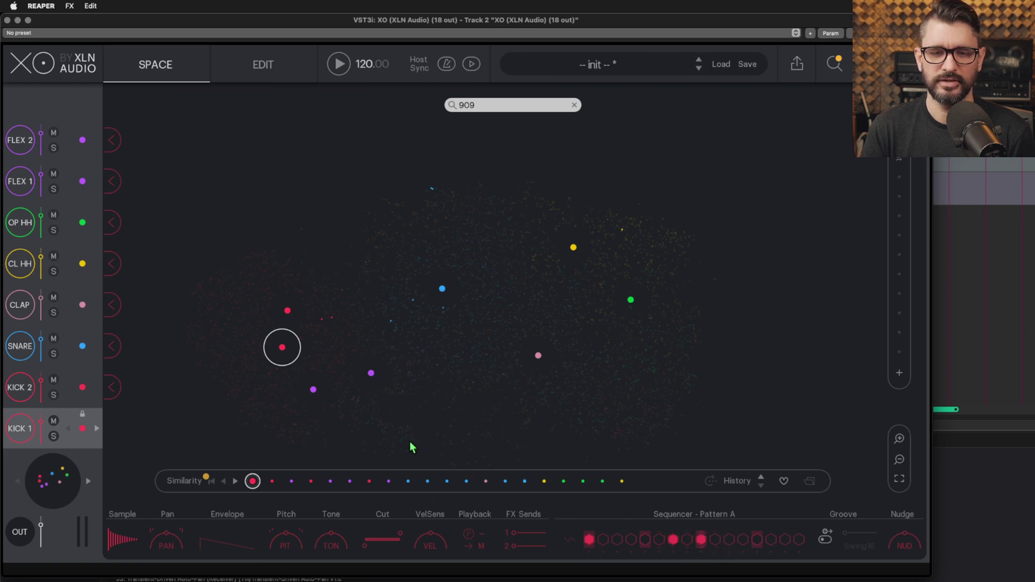
pyautogui.click(20, 387)
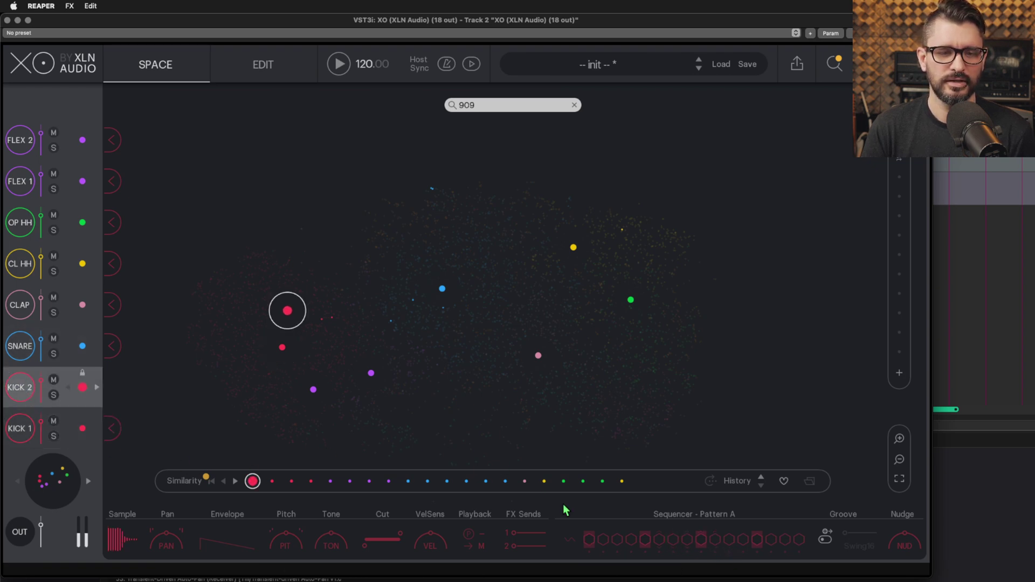
pyautogui.click(785, 539)
pyautogui.click(673, 540)
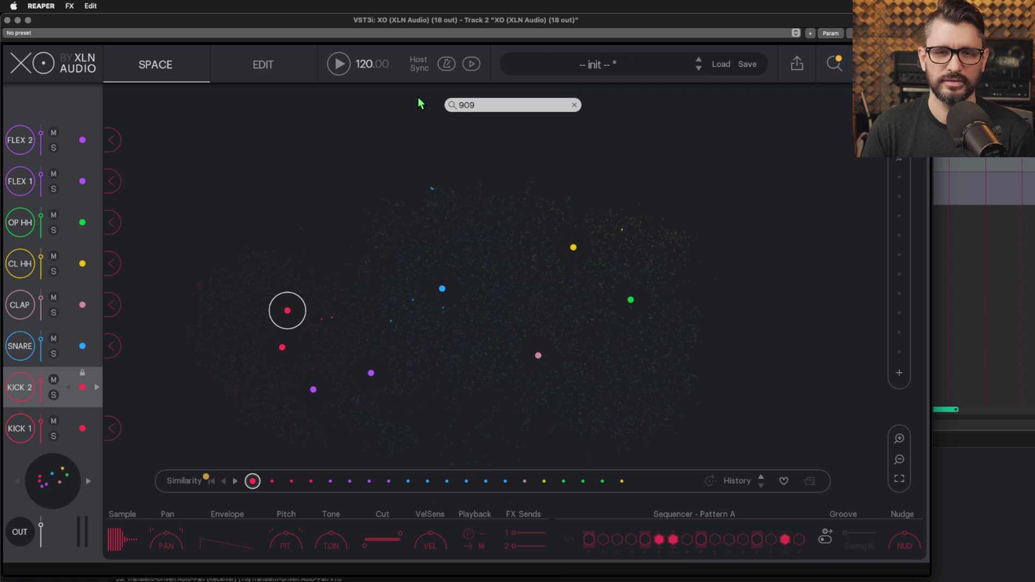
pyautogui.click(338, 63)
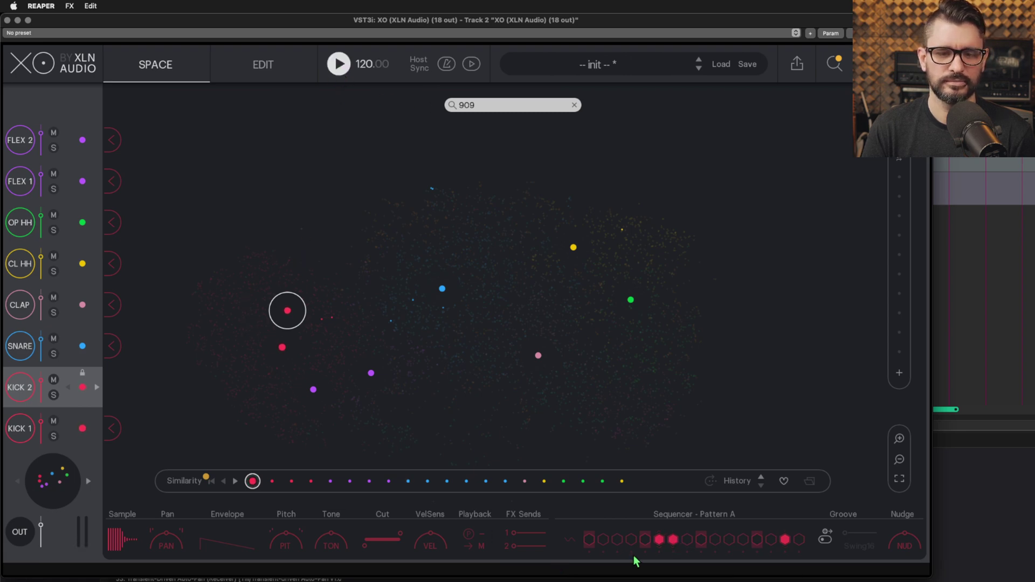
pyautogui.click(659, 539)
pyautogui.click(617, 539)
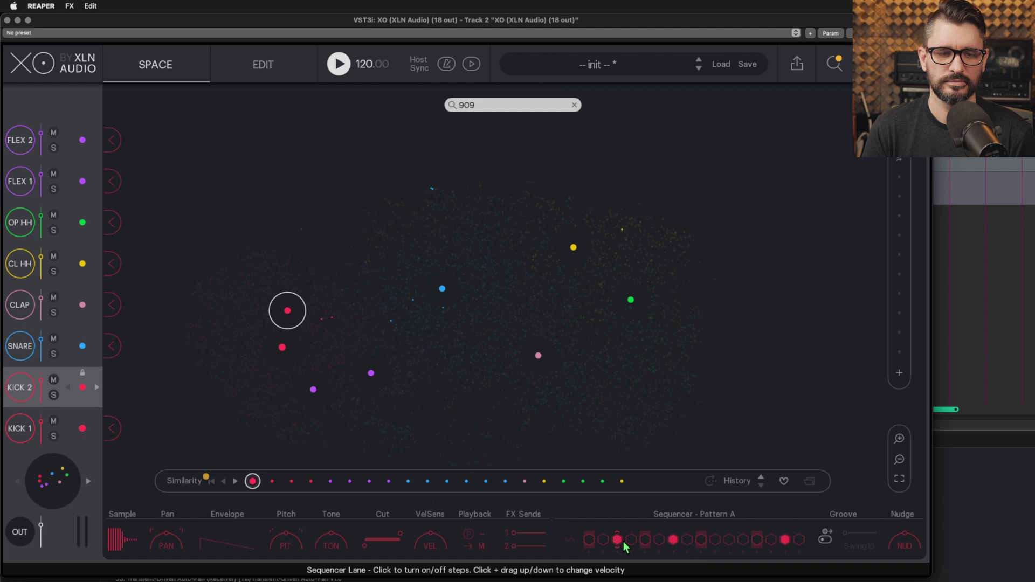
# Add snare and clap hits to Pattern A.
pyautogui.click(19, 349)
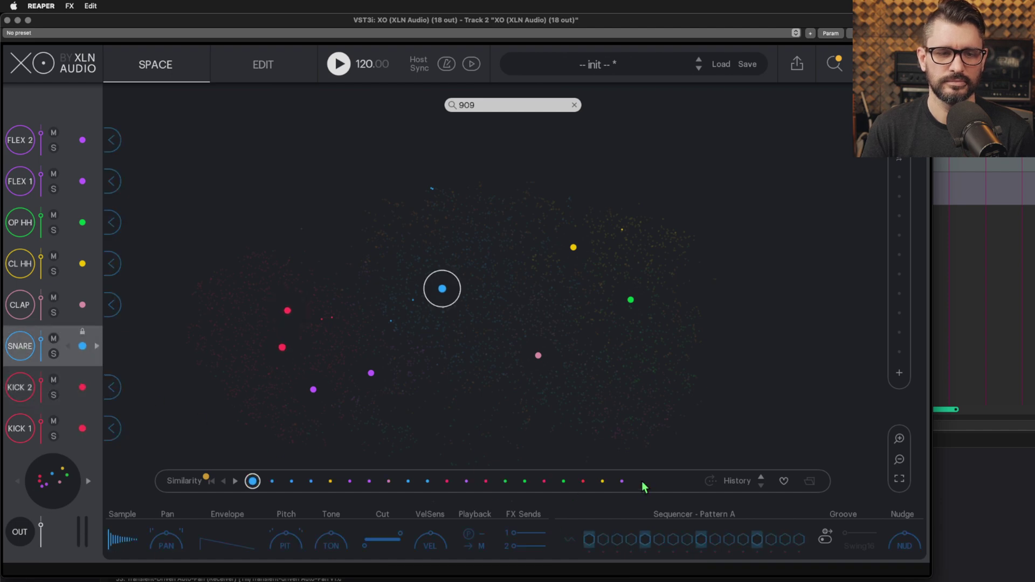
pyautogui.click(644, 539)
pyautogui.click(757, 539)
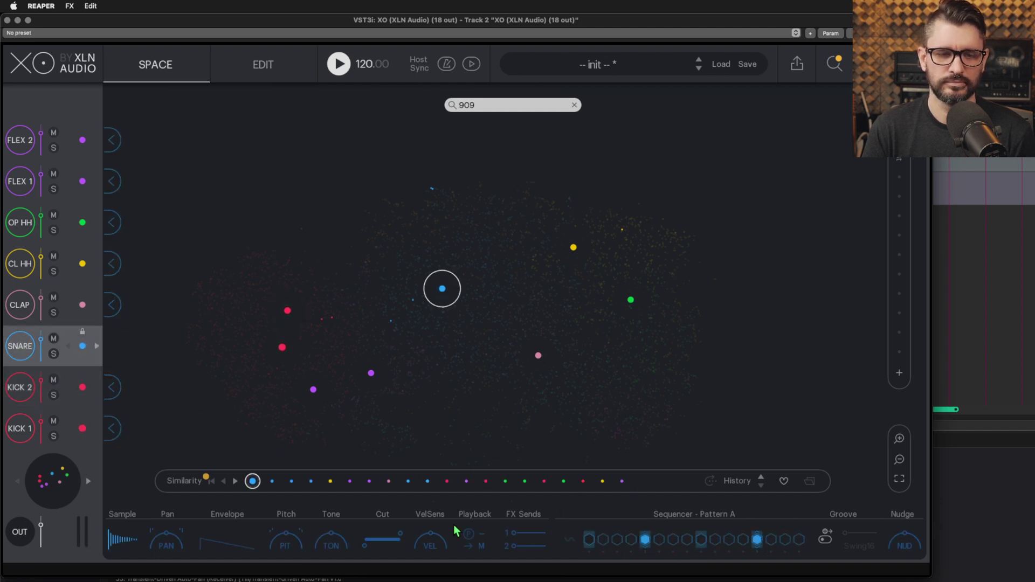
pyautogui.click(784, 540)
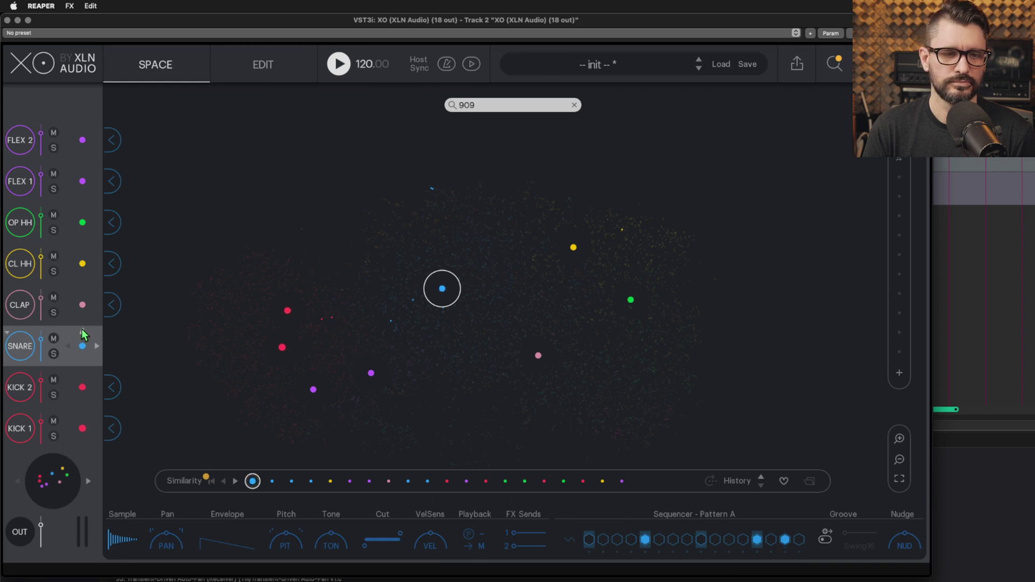
pyautogui.click(19, 304)
pyautogui.click(757, 540)
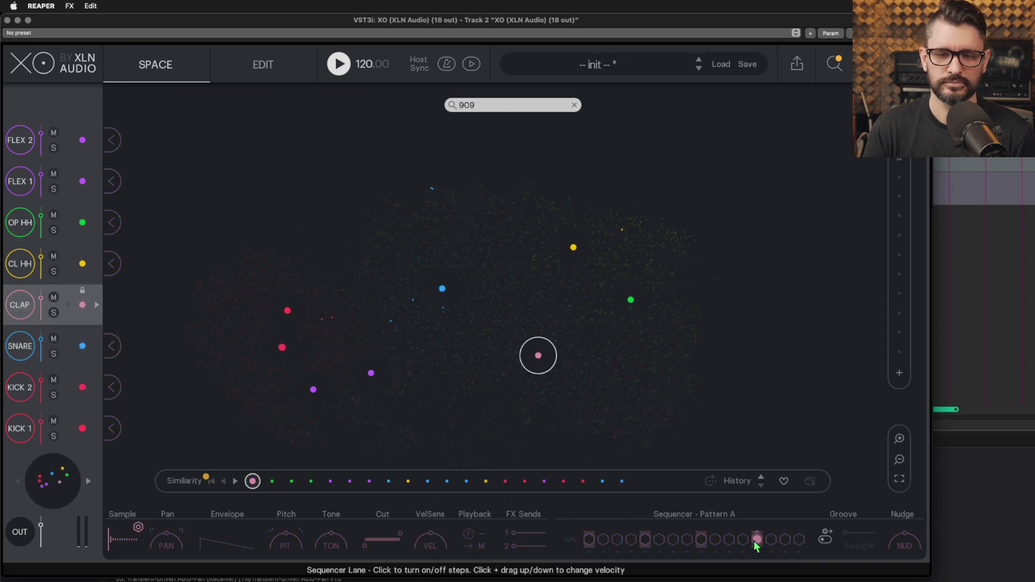
# Turn on nine closed hi-hat steps across Pattern A.
pyautogui.click(20, 264)
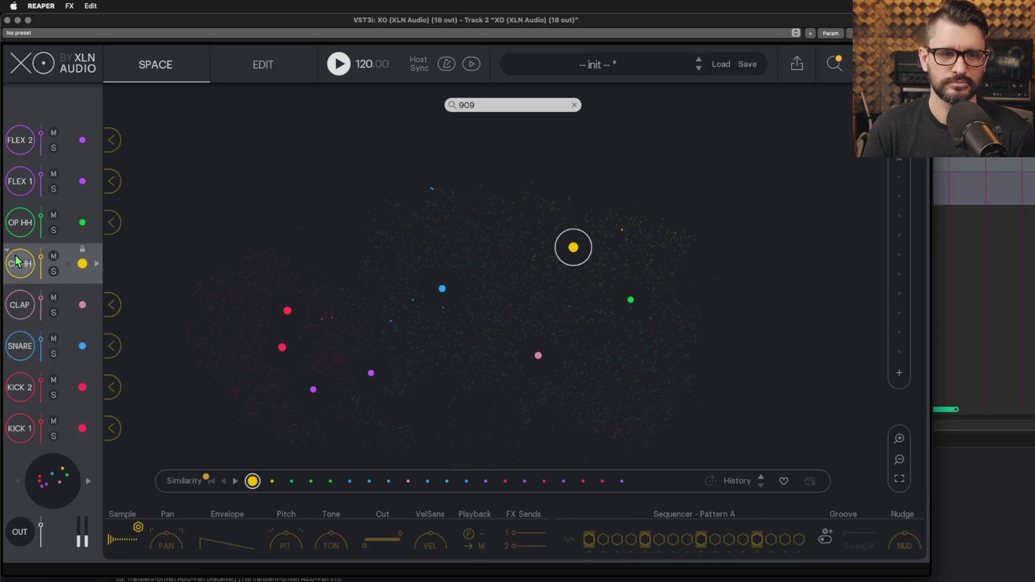
pyautogui.click(602, 539)
pyautogui.click(588, 540)
pyautogui.click(616, 539)
pyautogui.click(673, 539)
pyautogui.click(687, 540)
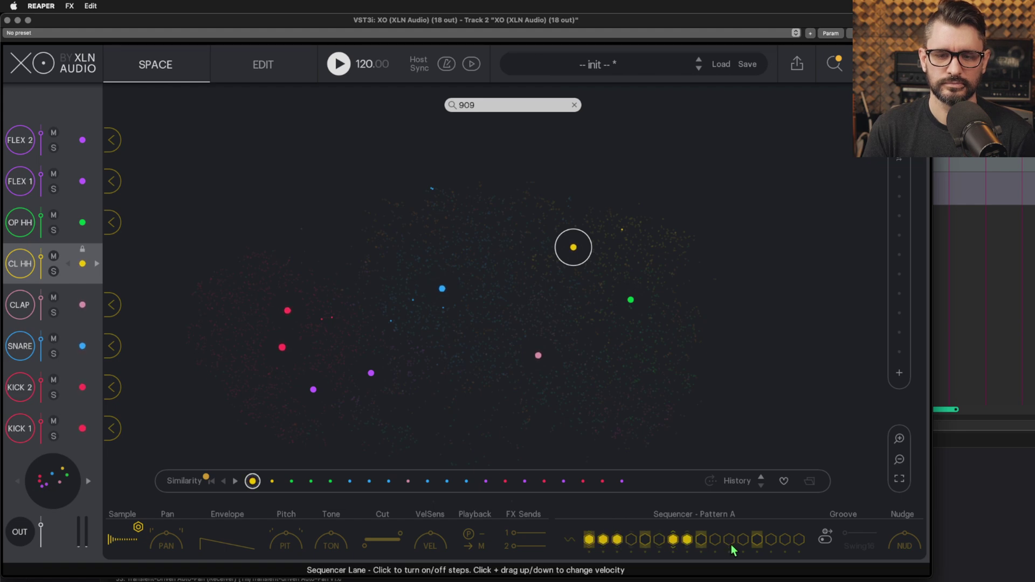
pyautogui.click(729, 540)
pyautogui.click(743, 540)
pyautogui.click(771, 540)
pyautogui.click(784, 539)
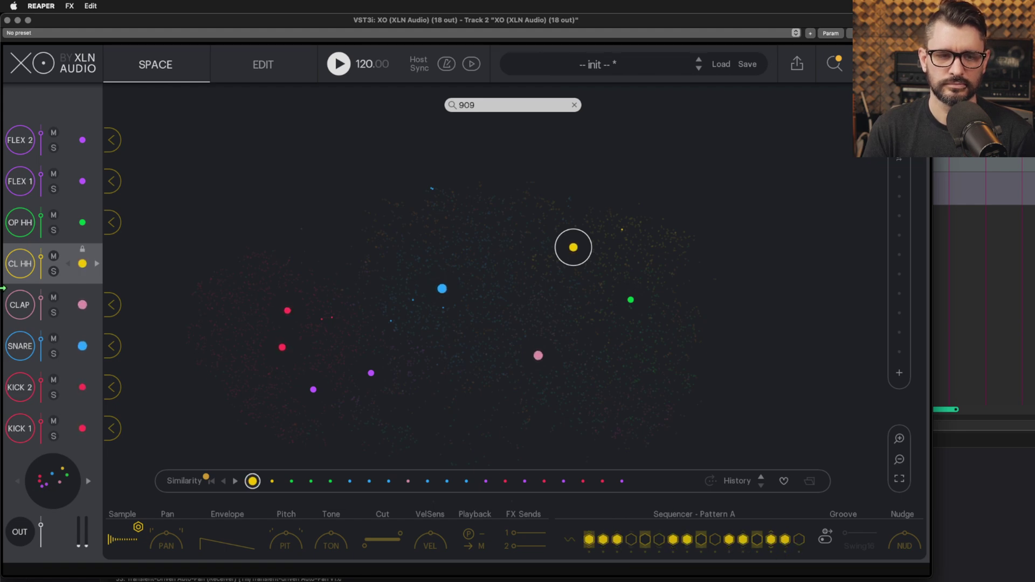
# Program open hi-hat hits, removing the unwanted steps.
pyautogui.click(20, 222)
pyautogui.click(757, 539)
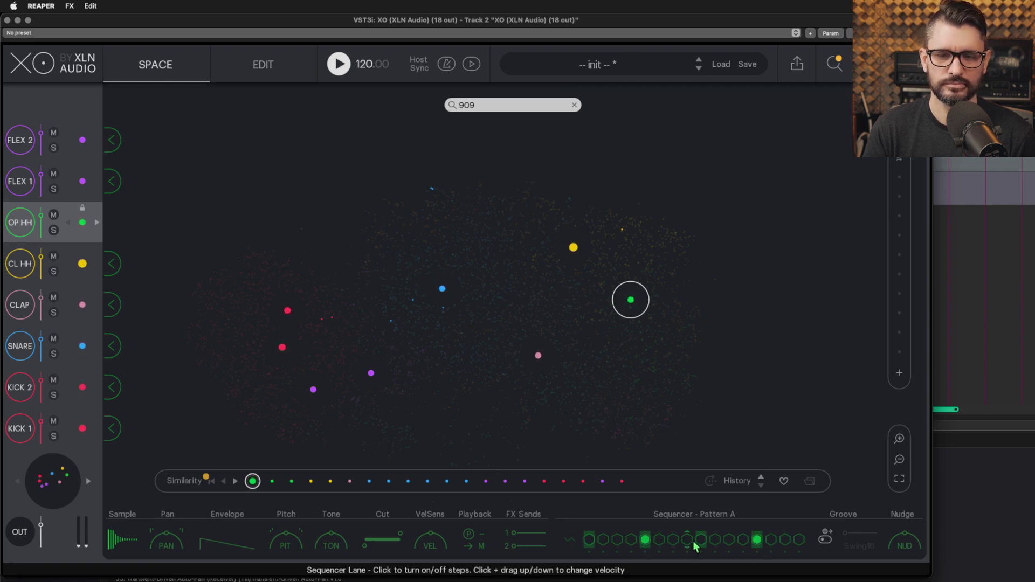
pyautogui.moveTo(694, 546); pyautogui.dragTo(702, 549)
pyautogui.click(647, 543)
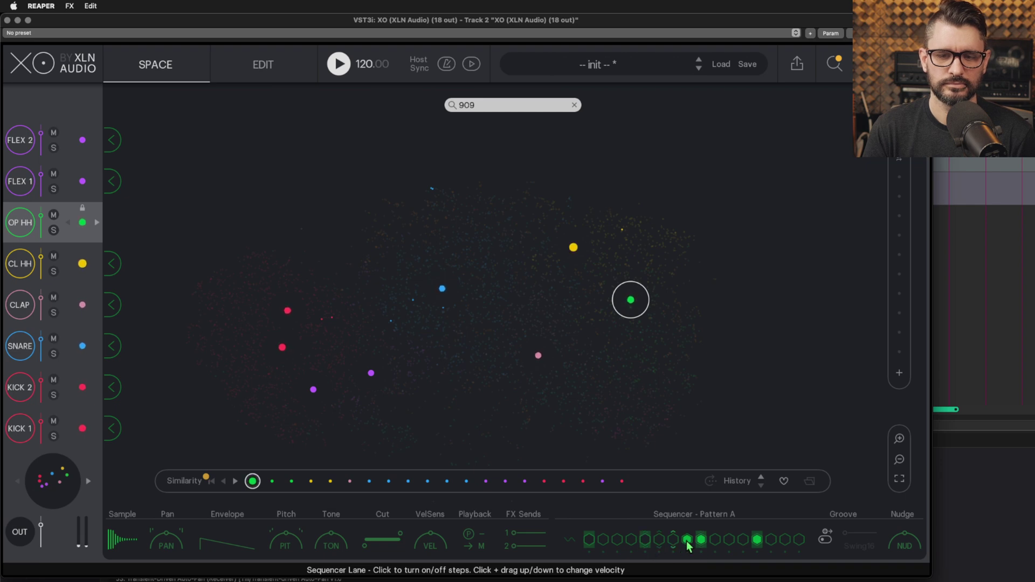
pyautogui.click(687, 544)
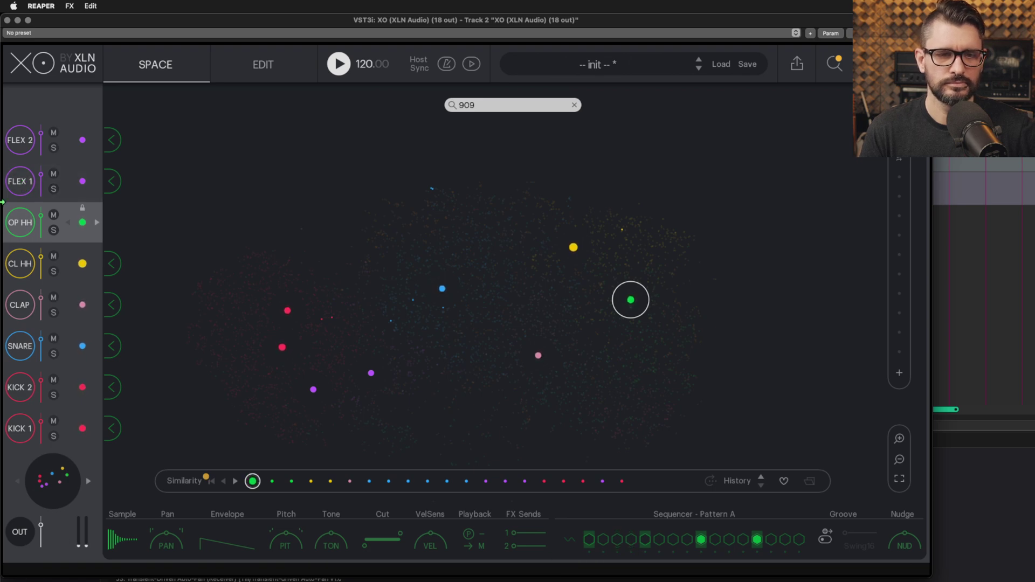
# Program FLEX 1 hits on two early steps and on step 13.
pyautogui.click(20, 194)
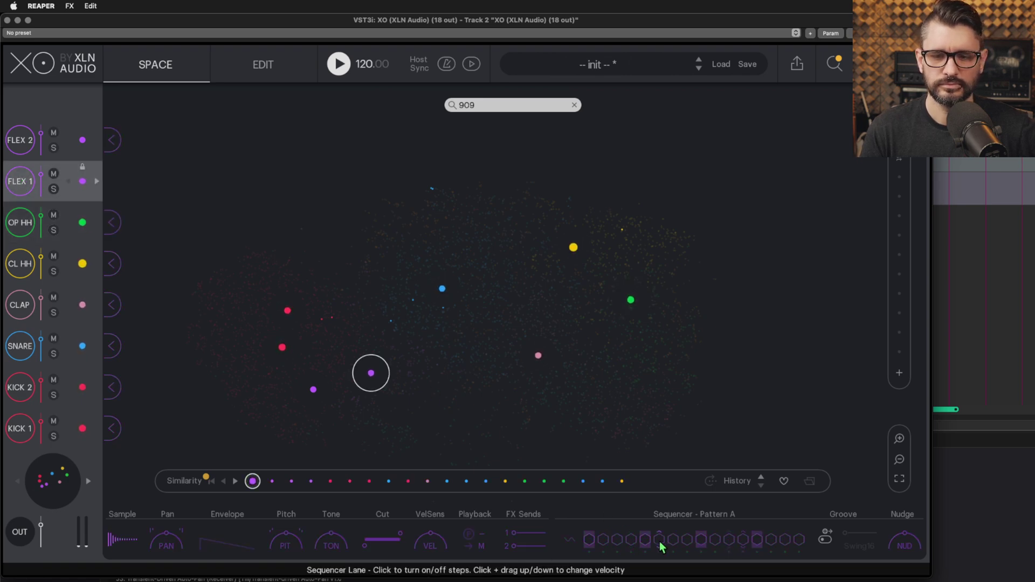
pyautogui.click(631, 540)
pyautogui.click(646, 541)
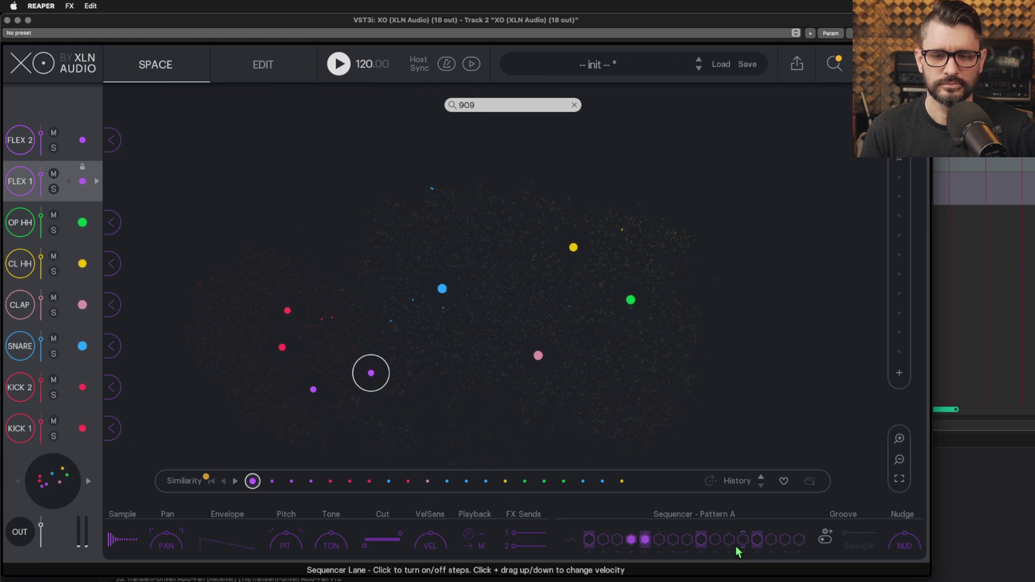
pyautogui.click(757, 540)
# Program FLEX 2 hits on steps 13 and 14, then stop playback.
pyautogui.click(13, 147)
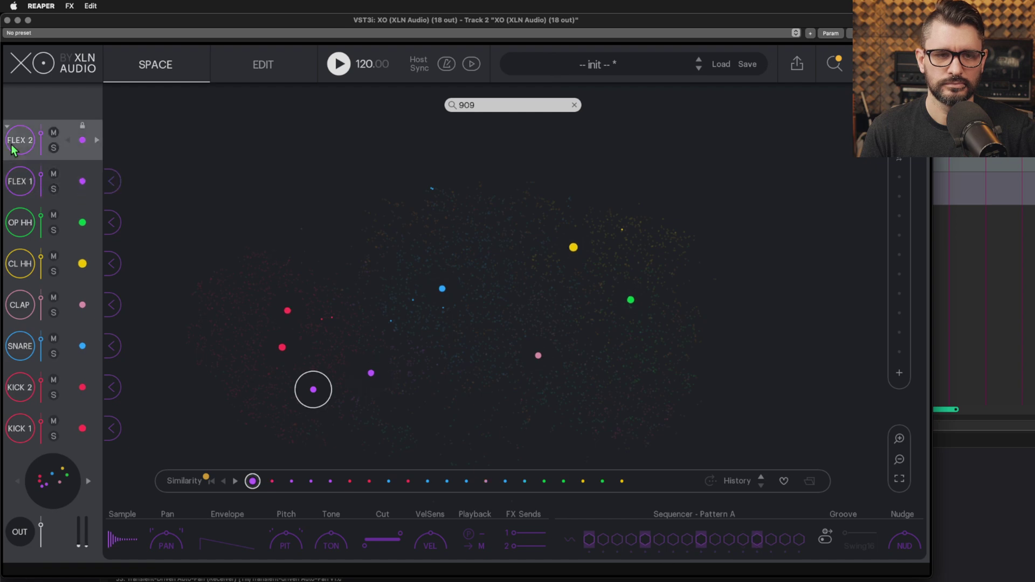
pyautogui.click(771, 539)
pyautogui.click(757, 539)
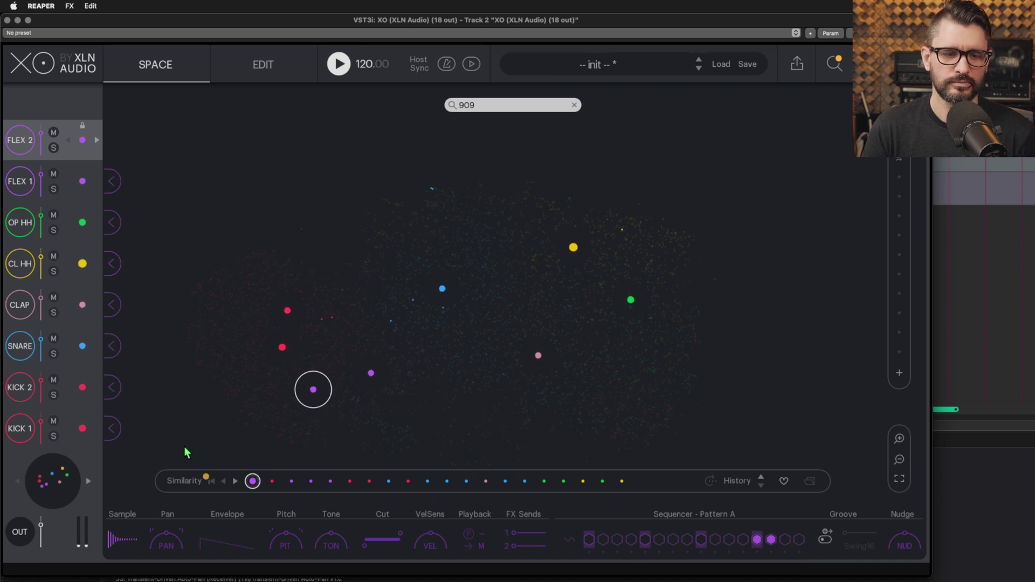
pyautogui.click(339, 64)
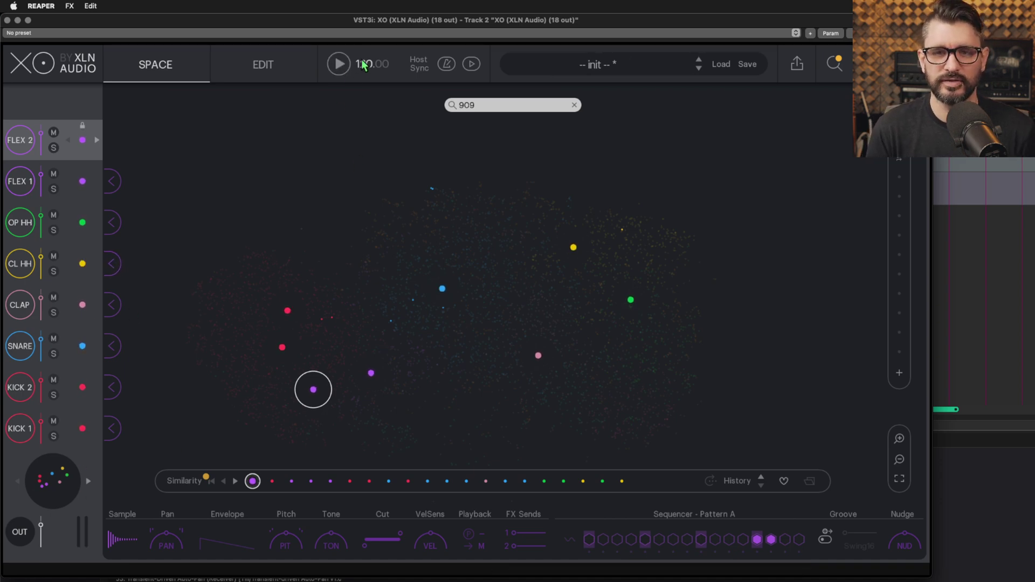
# Save the 909 kit and pattern as a new user preset named '909-A'.
pyautogui.click(748, 65)
pyautogui.doubleClick(428, 251)
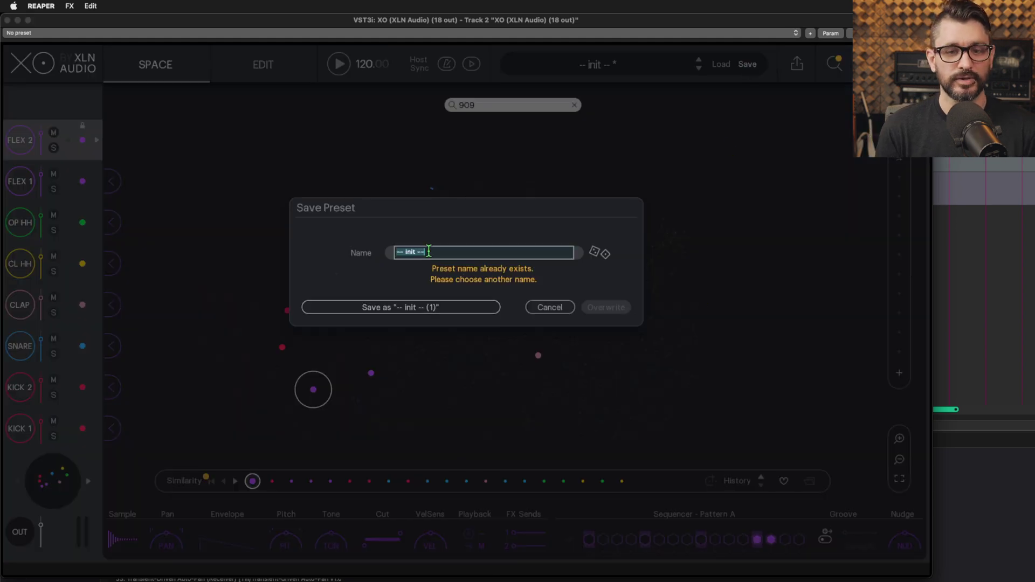
pyautogui.write('909')
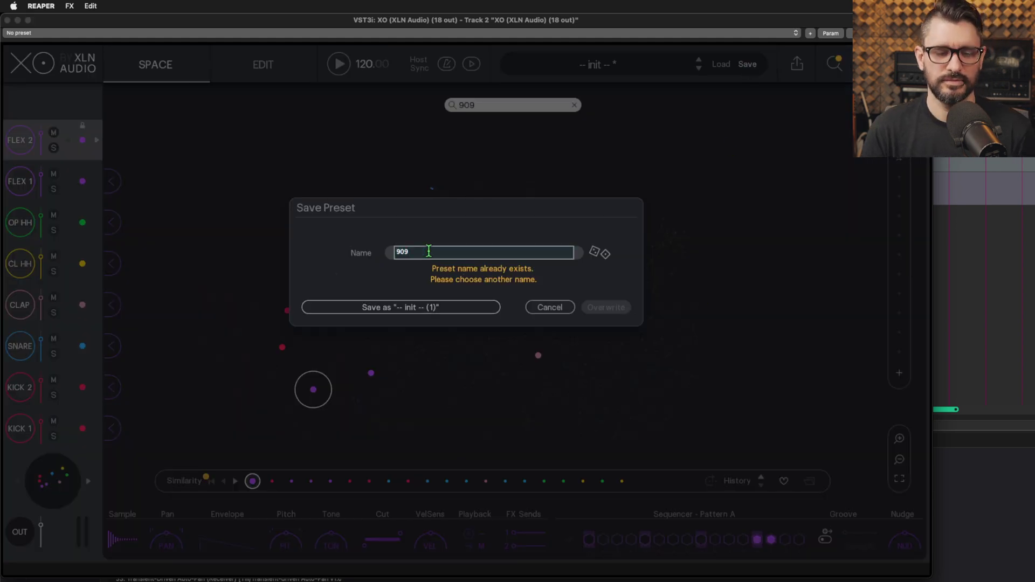
pyautogui.write('-A')
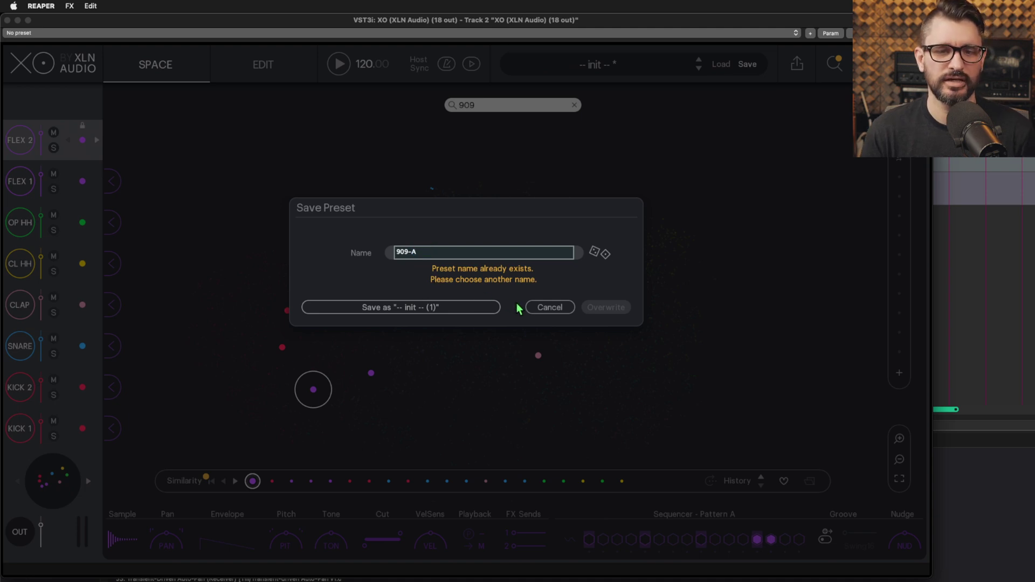
pyautogui.click(572, 295)
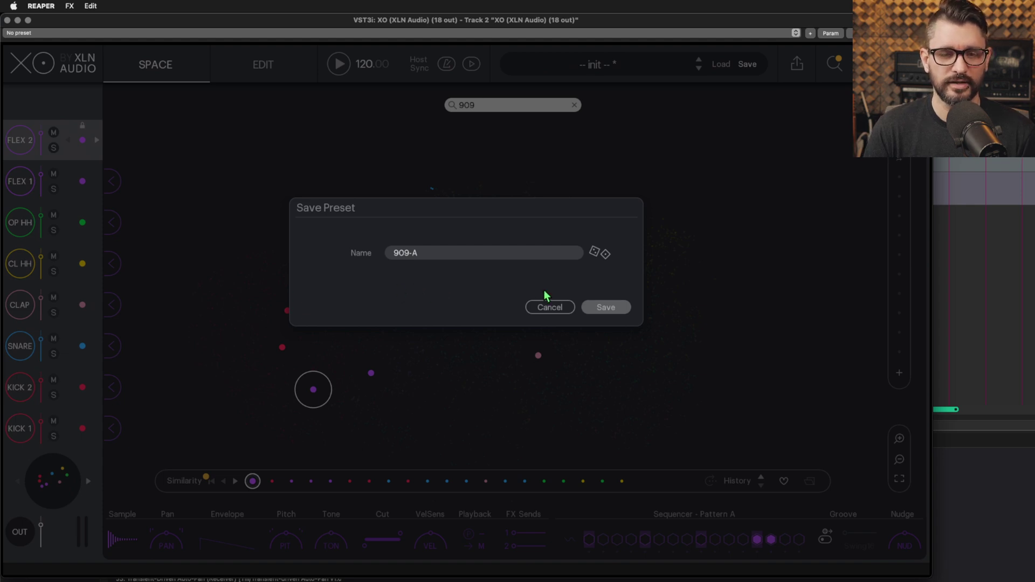
pyautogui.click(416, 259)
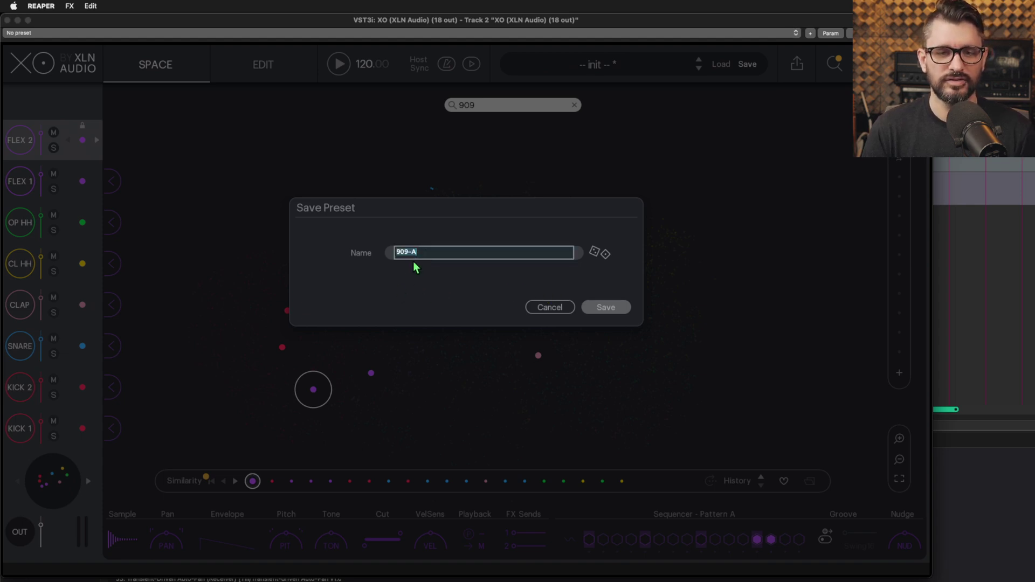
pyautogui.click(422, 268)
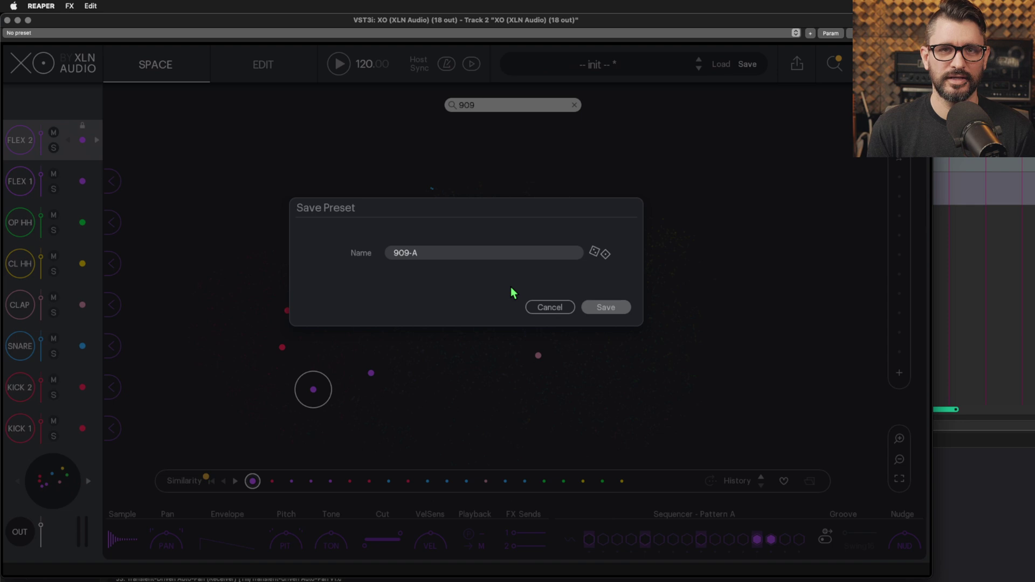
pyautogui.click(604, 308)
# Show only user presets, audition 909-A, load 707-B, and stop playback.
pyautogui.click(719, 64)
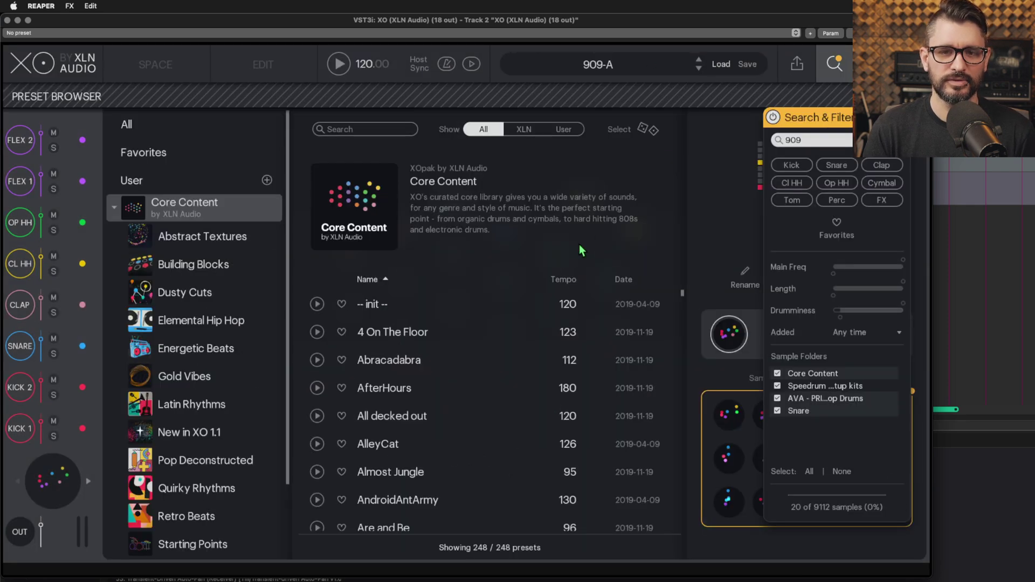
pyautogui.click(180, 180)
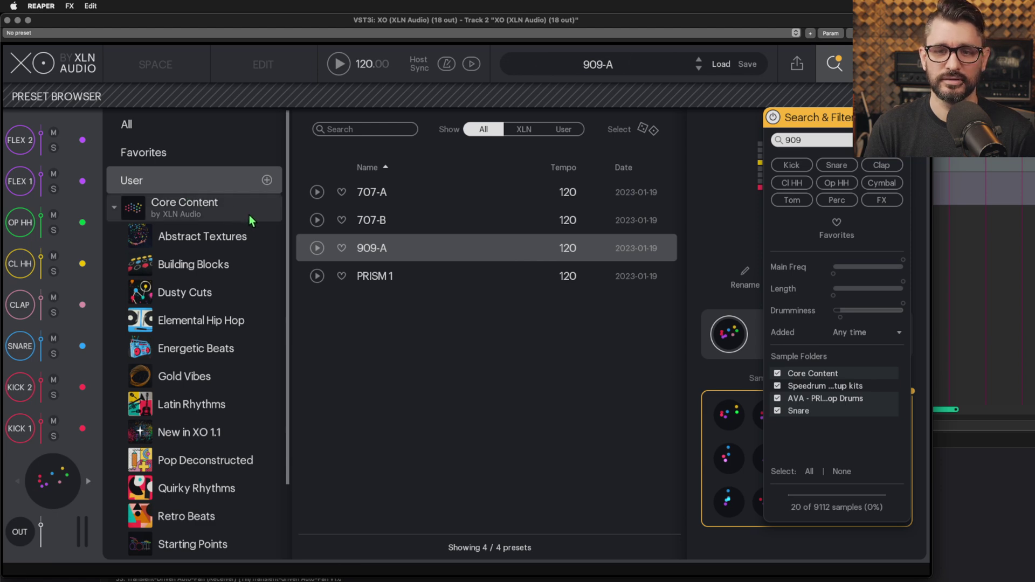
pyautogui.click(340, 68)
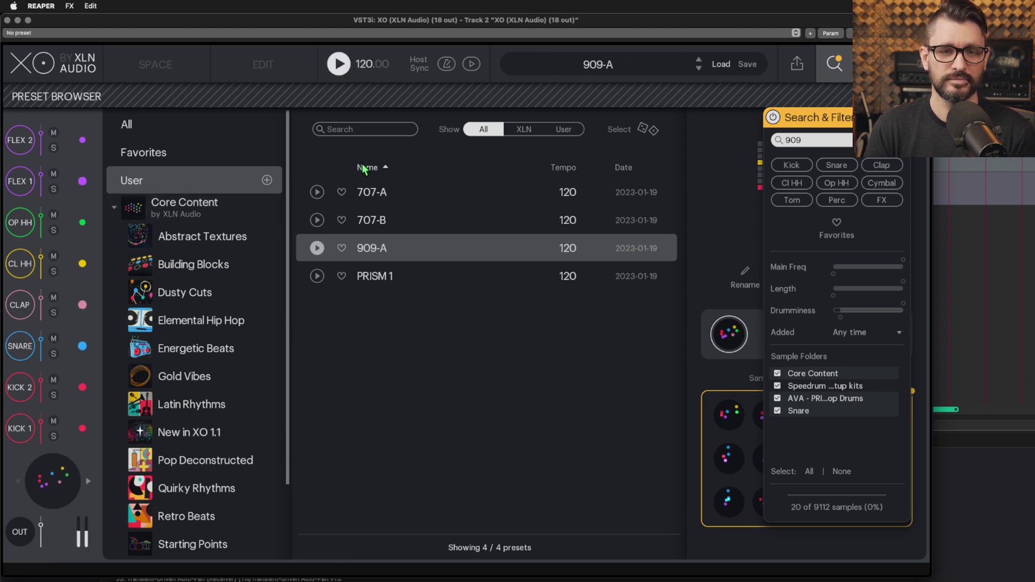
pyautogui.click(406, 224)
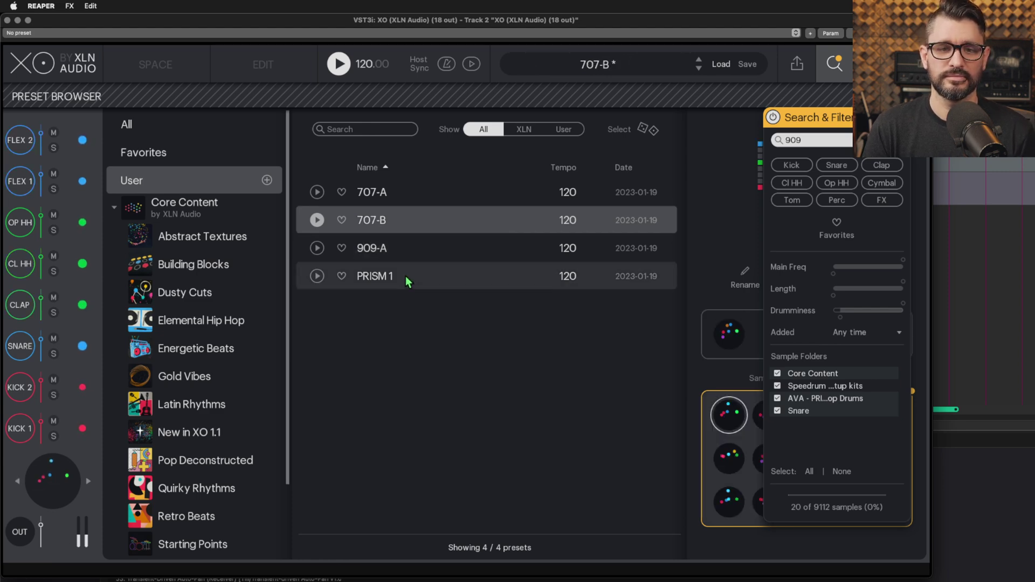
pyautogui.click(339, 64)
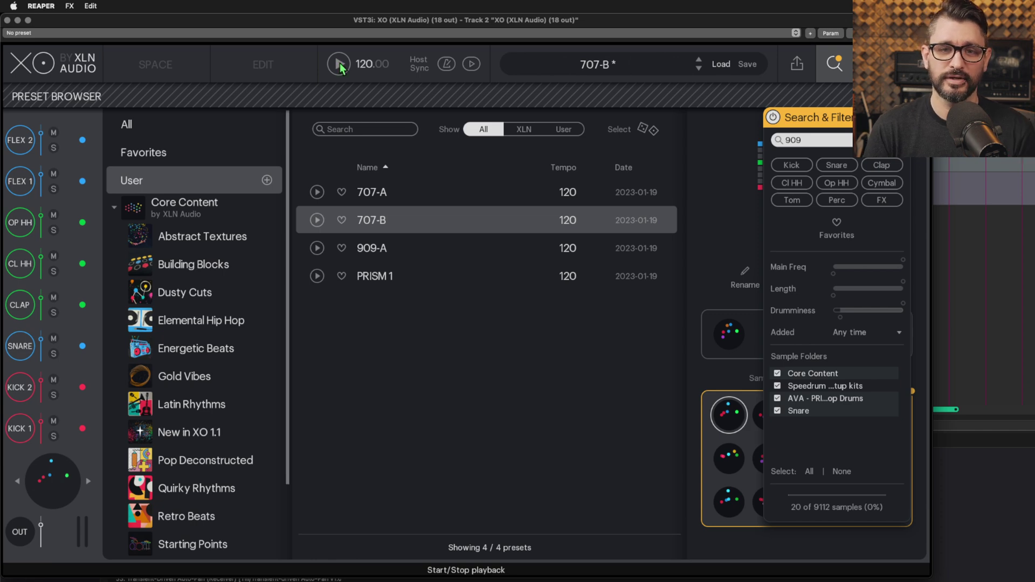
# Load PRISM 1, stop its preview, and shift the XO window left.
pyautogui.click(405, 277)
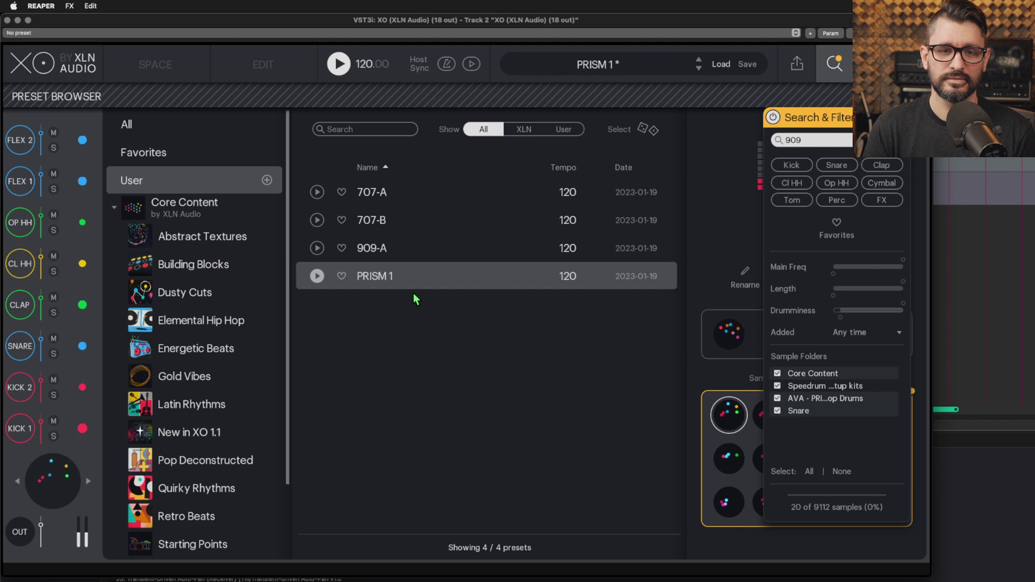
pyautogui.click(339, 64)
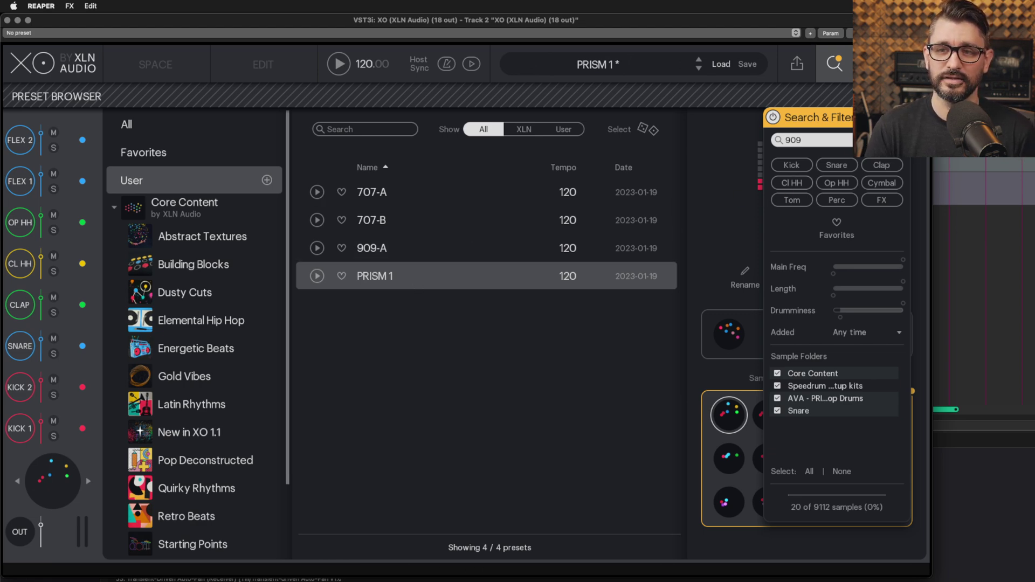
pyautogui.moveTo(877, 34); pyautogui.dragTo(765, 34)
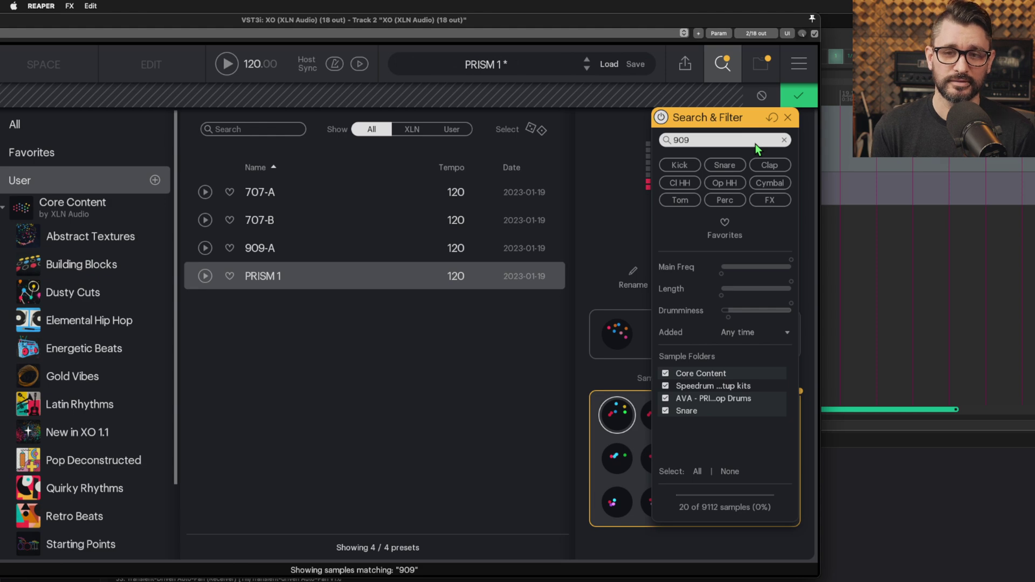
# With the 909 filter bypassed, audition 909-A, 707-B, 707-A and PRISM 1.
pyautogui.click(660, 117)
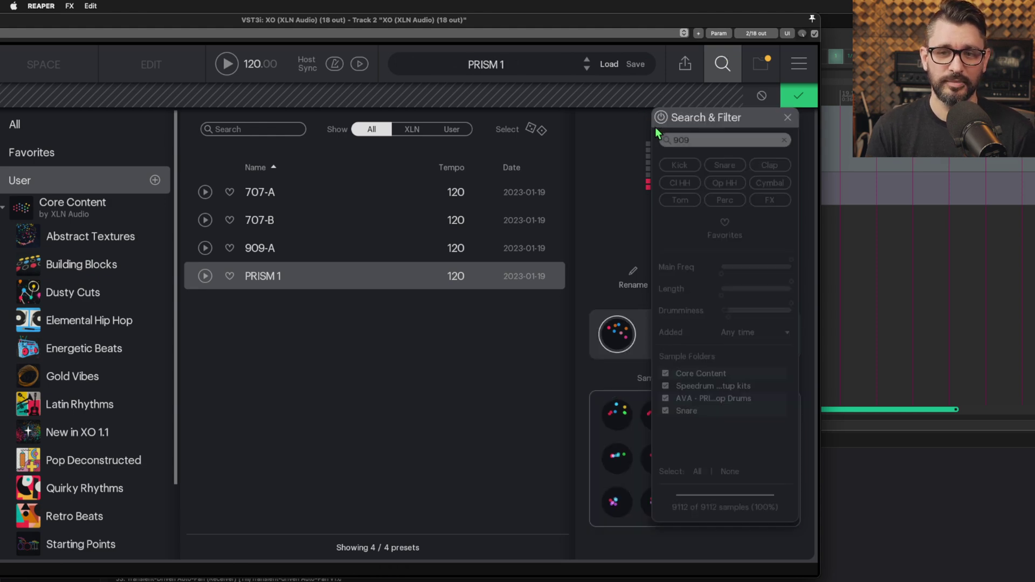
pyautogui.click(377, 256)
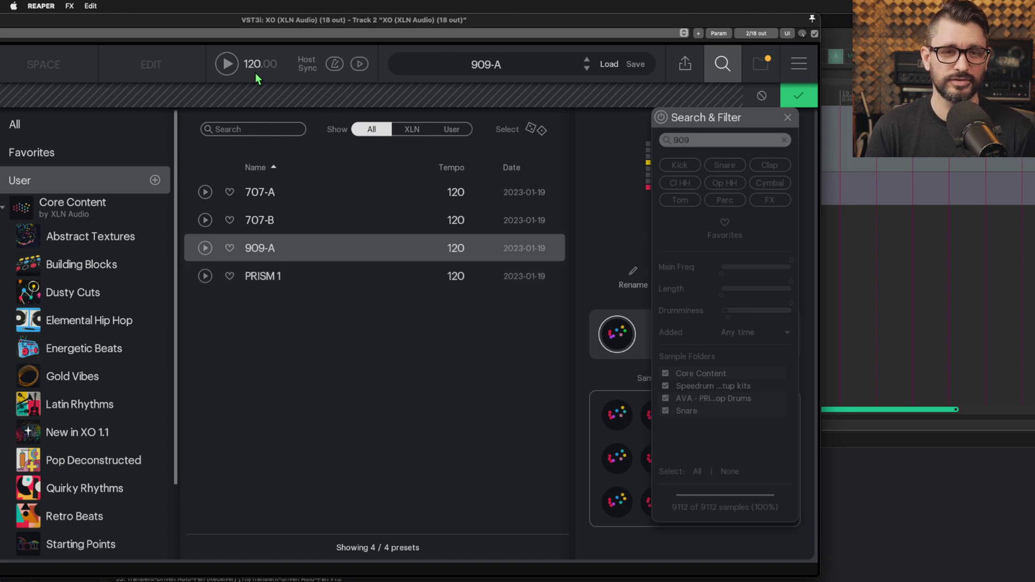
pyautogui.click(231, 66)
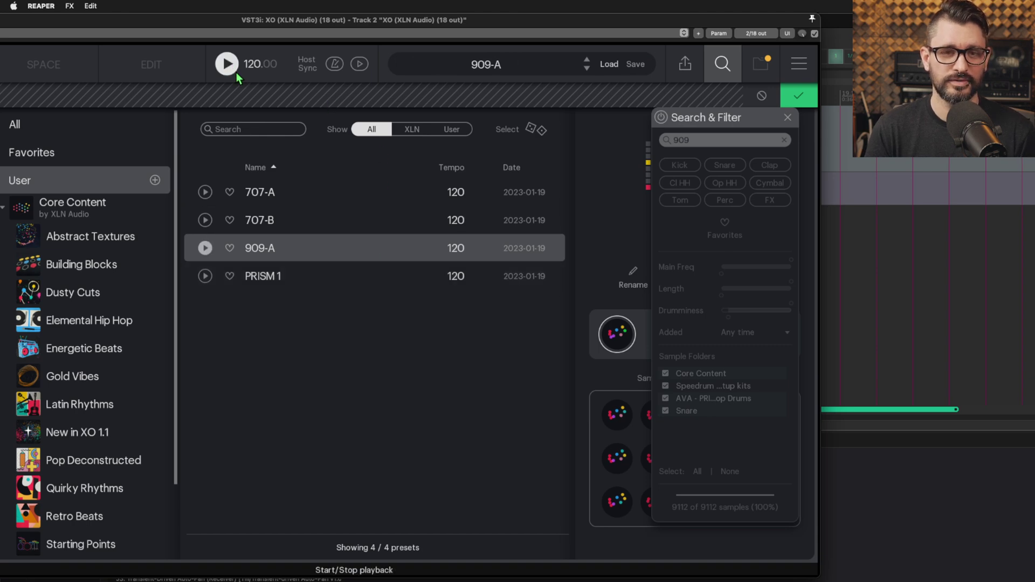
pyautogui.click(314, 228)
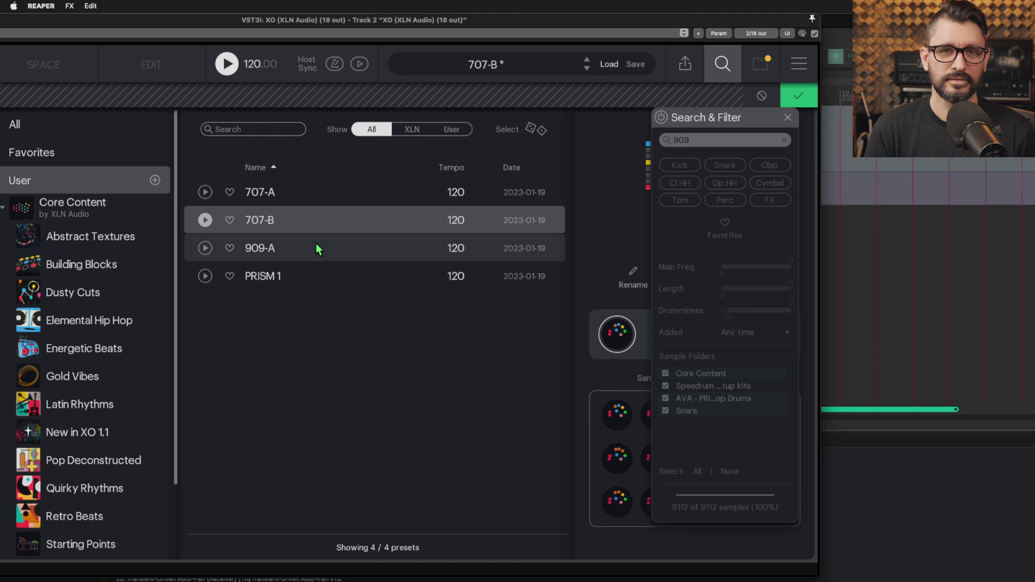
pyautogui.click(343, 199)
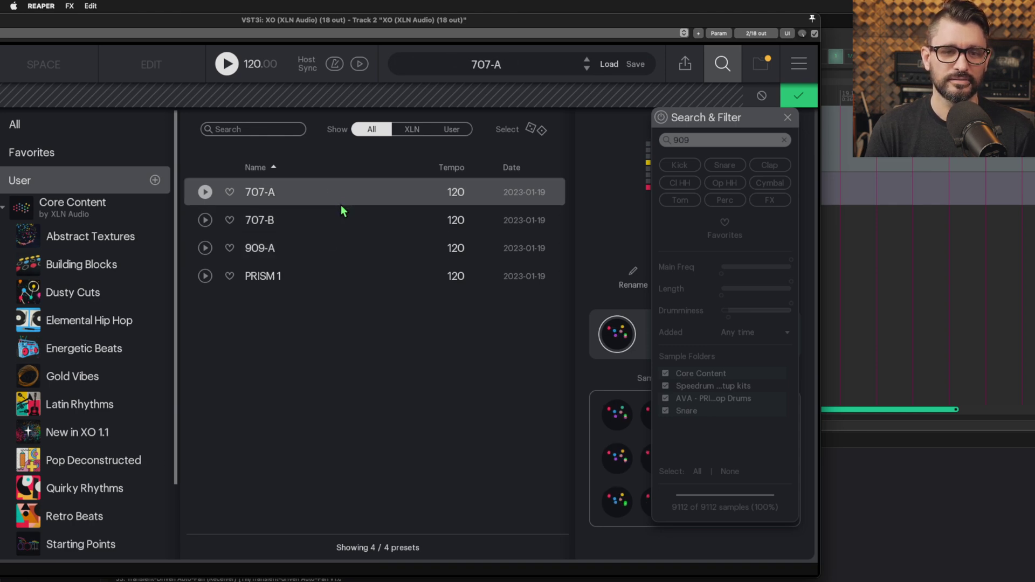
pyautogui.click(358, 274)
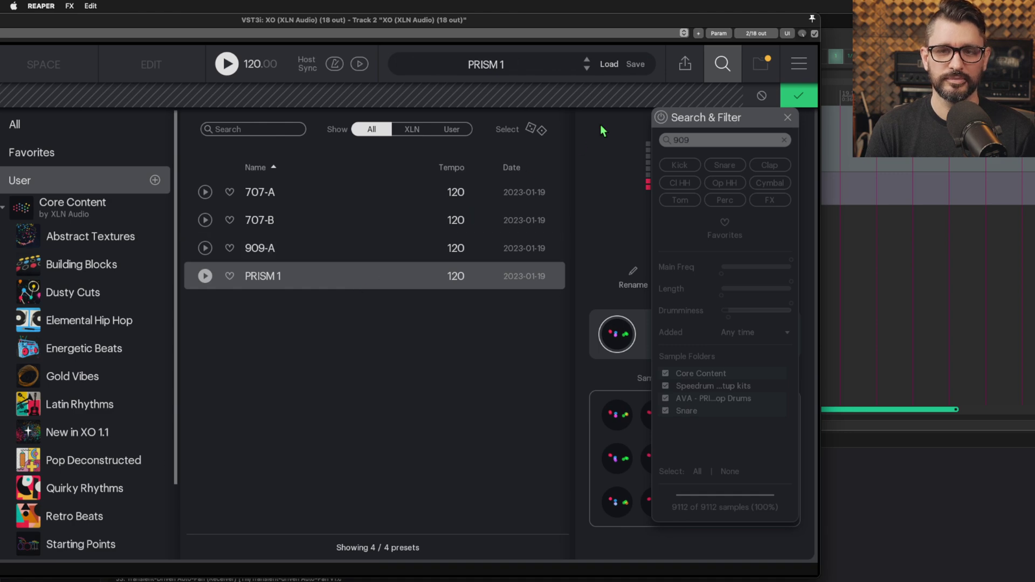
# Audition 909-A, 707-B and 707-A with the filter on, then bypass it and cancel.
pyautogui.click(661, 118)
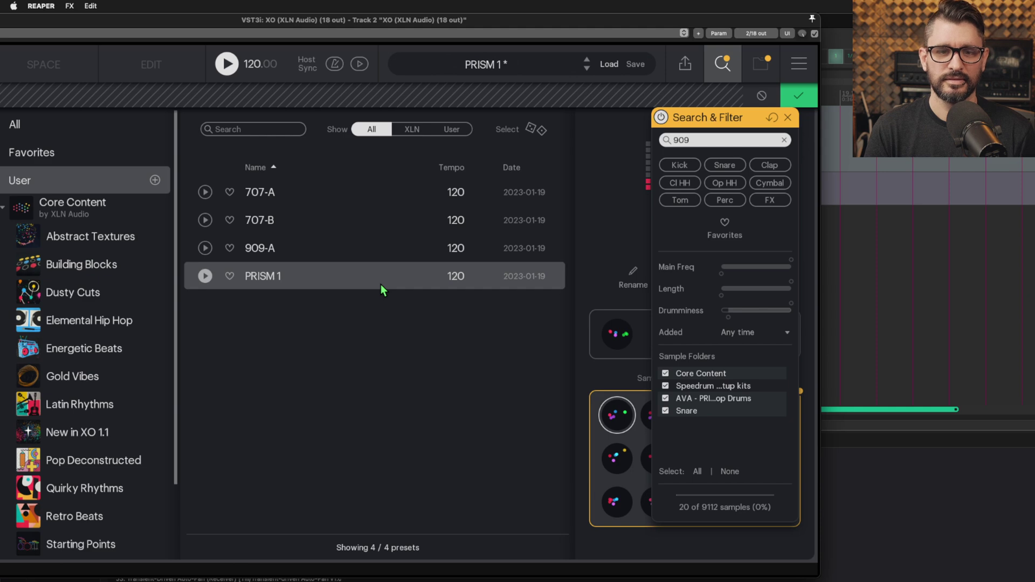
pyautogui.click(367, 253)
pyautogui.click(375, 229)
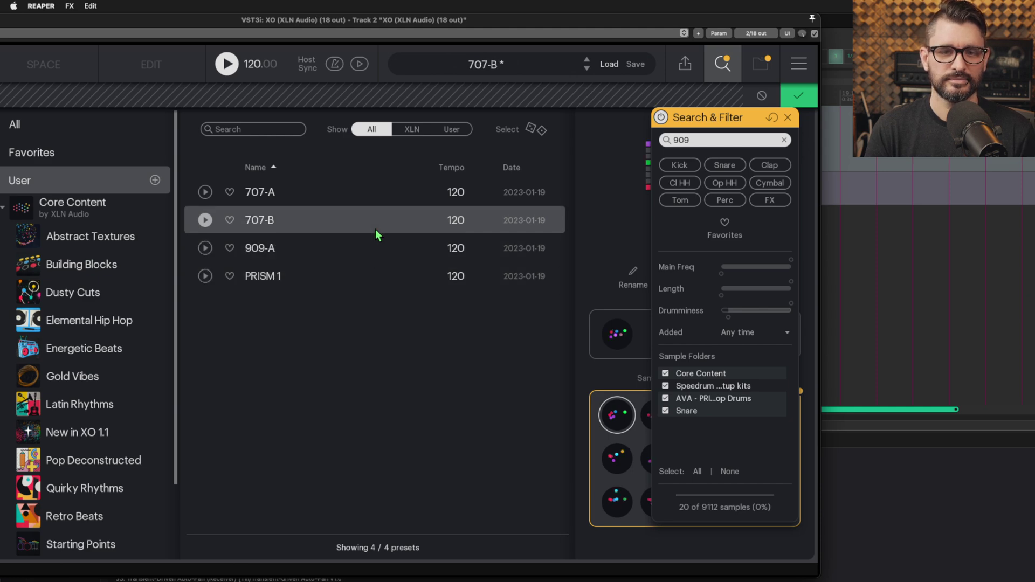
pyautogui.click(377, 192)
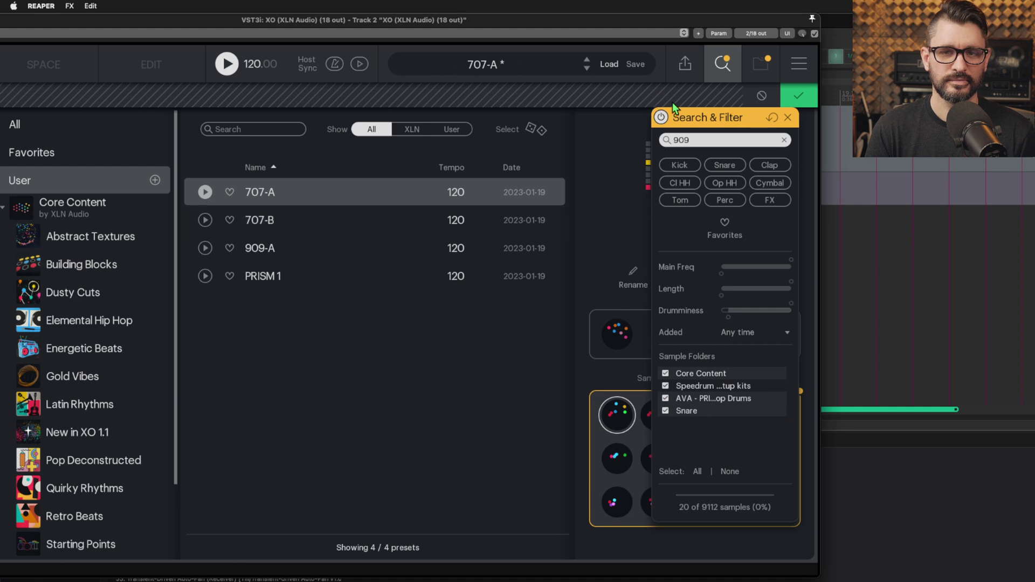
pyautogui.click(660, 117)
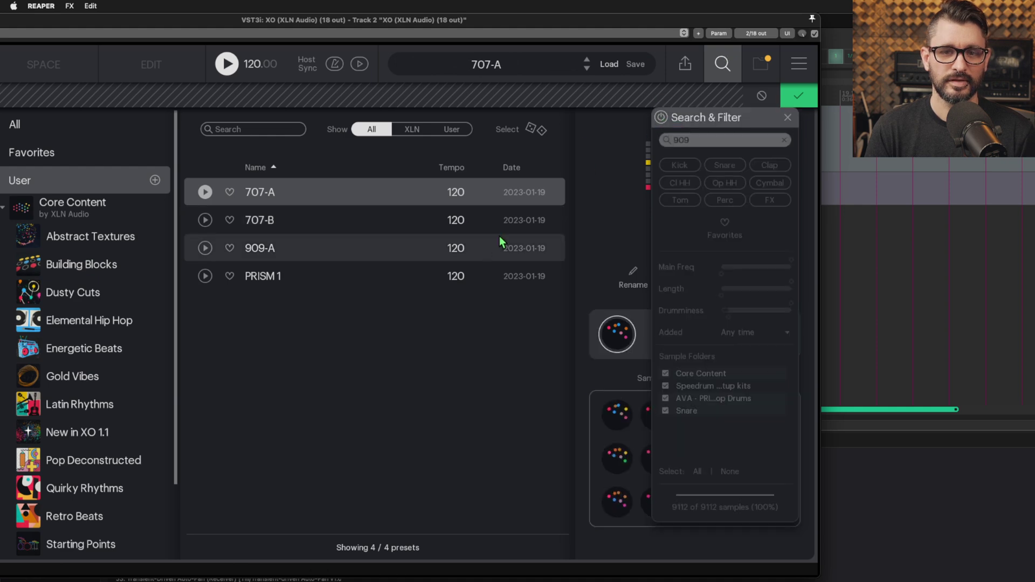
pyautogui.click(770, 97)
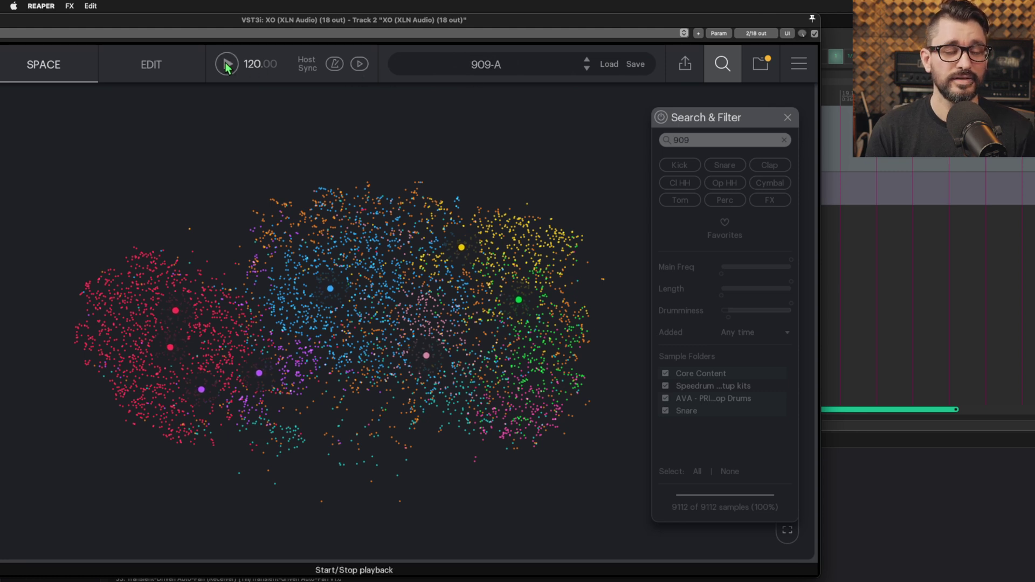
# Move XO right, open the preset browser, and hide then reshow Search & Filter.
pyautogui.moveTo(239, 22); pyautogui.dragTo(350, 19)
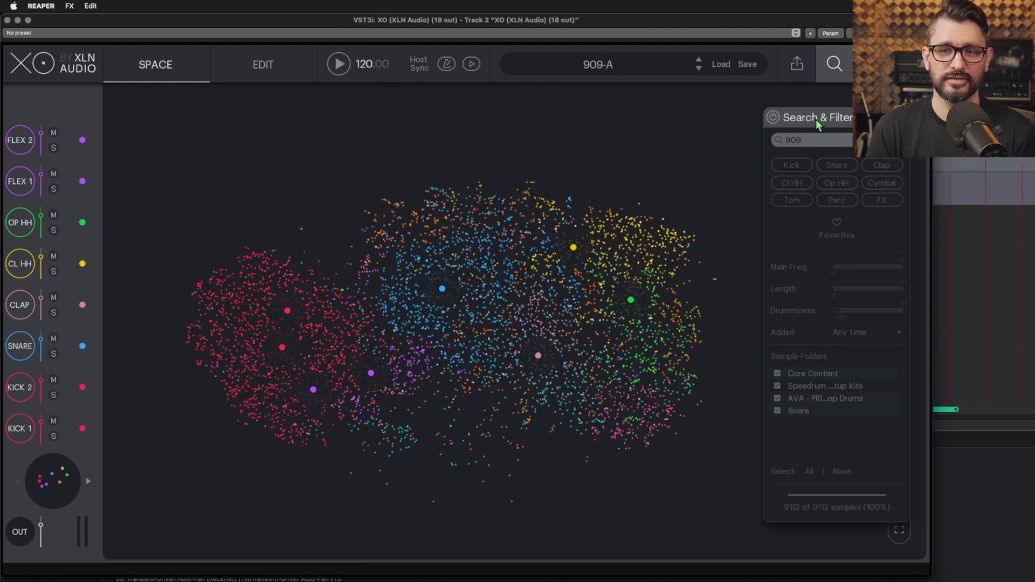
pyautogui.click(579, 74)
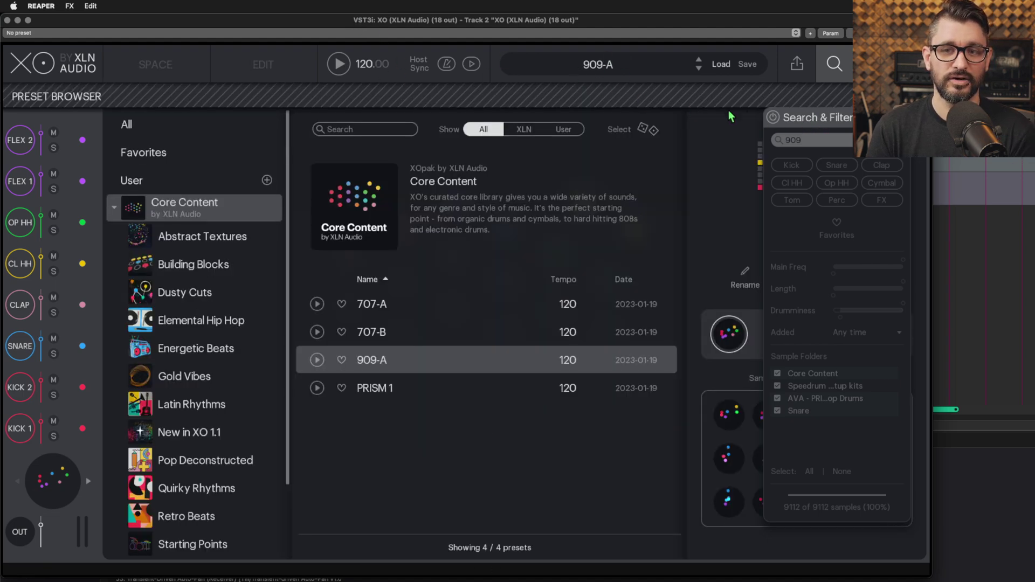
pyautogui.click(774, 118)
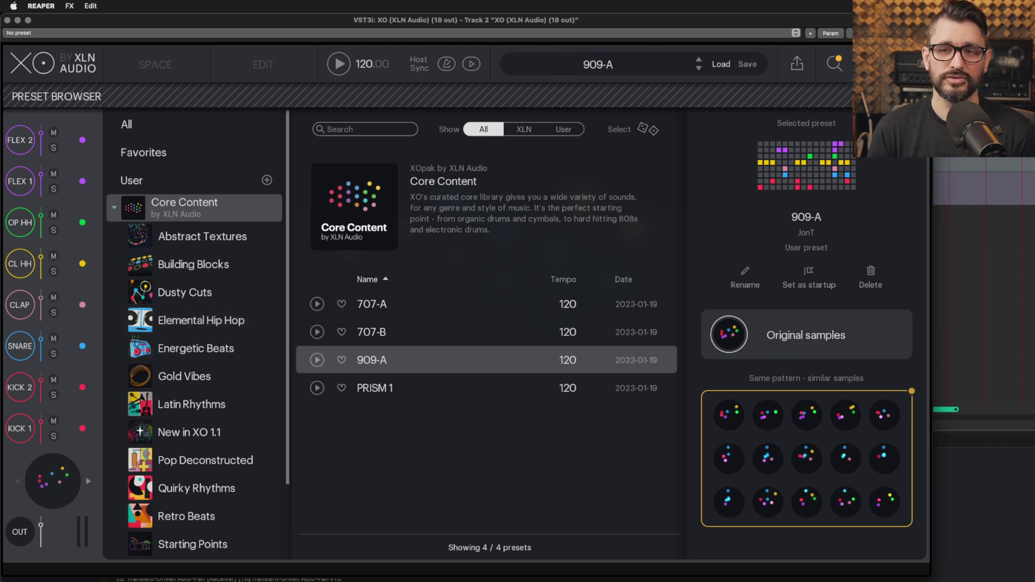
pyautogui.click(834, 63)
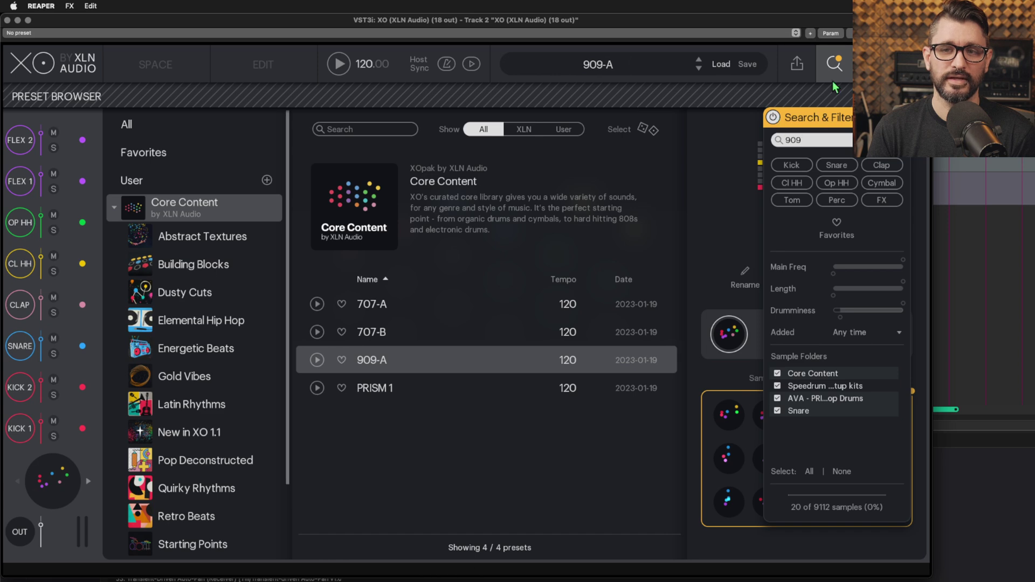
# Toggle the 909 filter off and back on, then load 707-B and 707-A.
pyautogui.moveTo(758, 30); pyautogui.dragTo(569, 33)
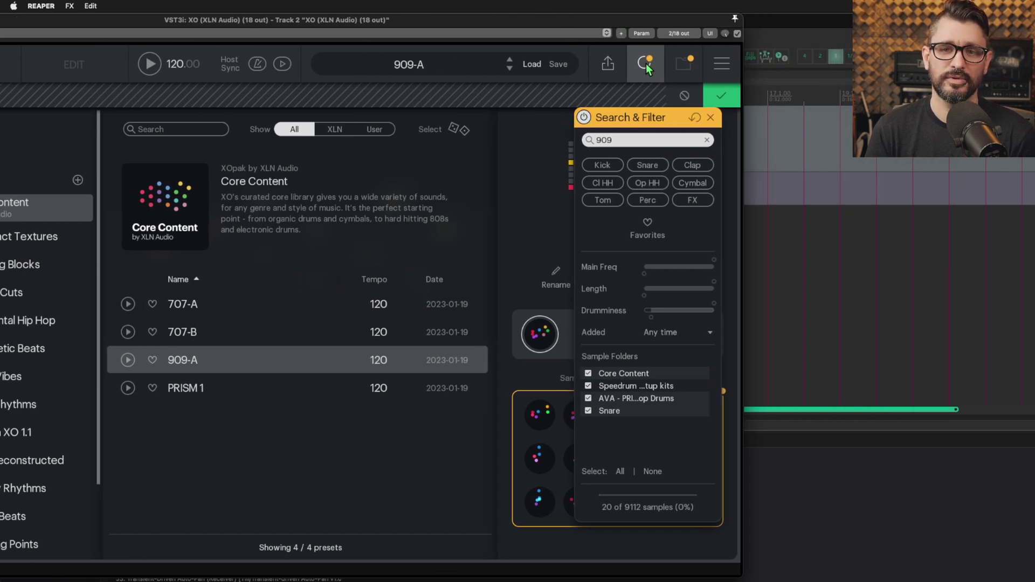
pyautogui.click(584, 117)
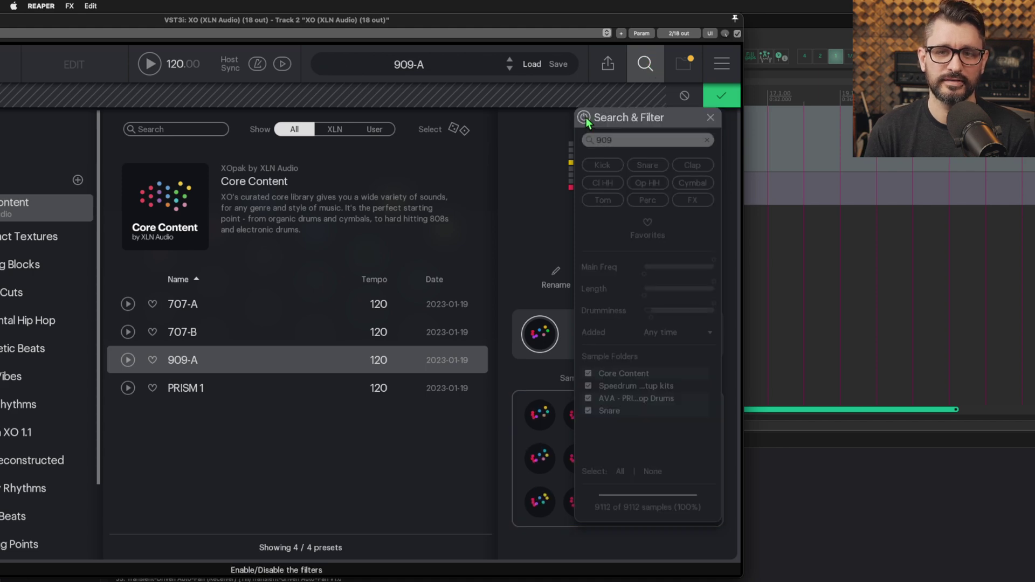
pyautogui.click(583, 118)
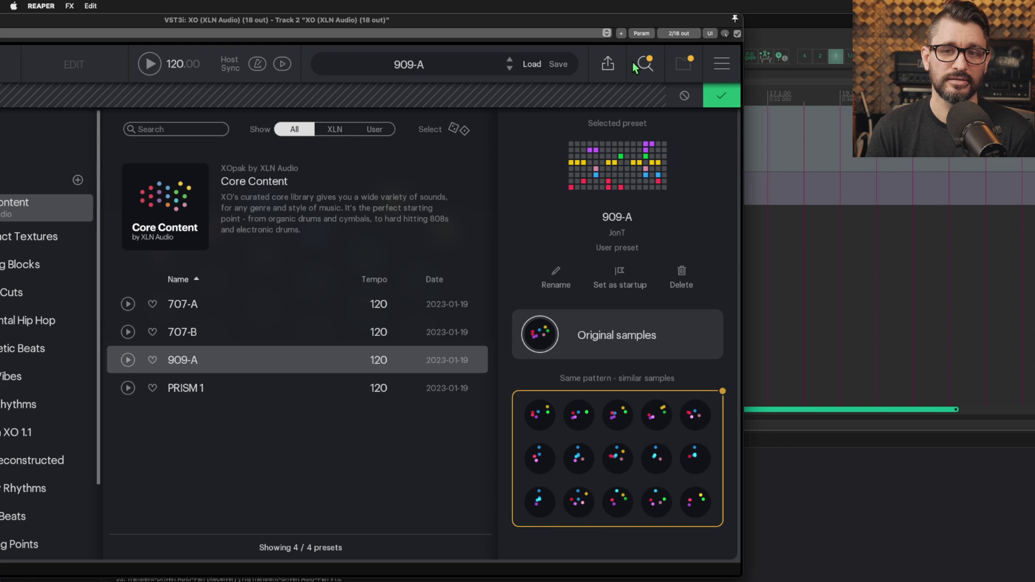
pyautogui.moveTo(554, 22); pyautogui.dragTo(654, 22)
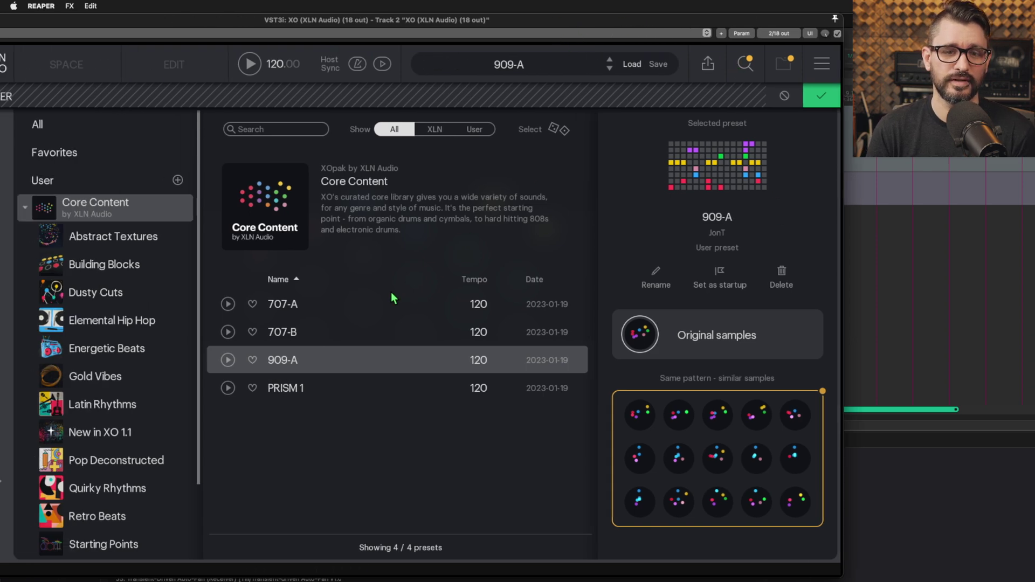
pyautogui.click(246, 333)
pyautogui.click(247, 304)
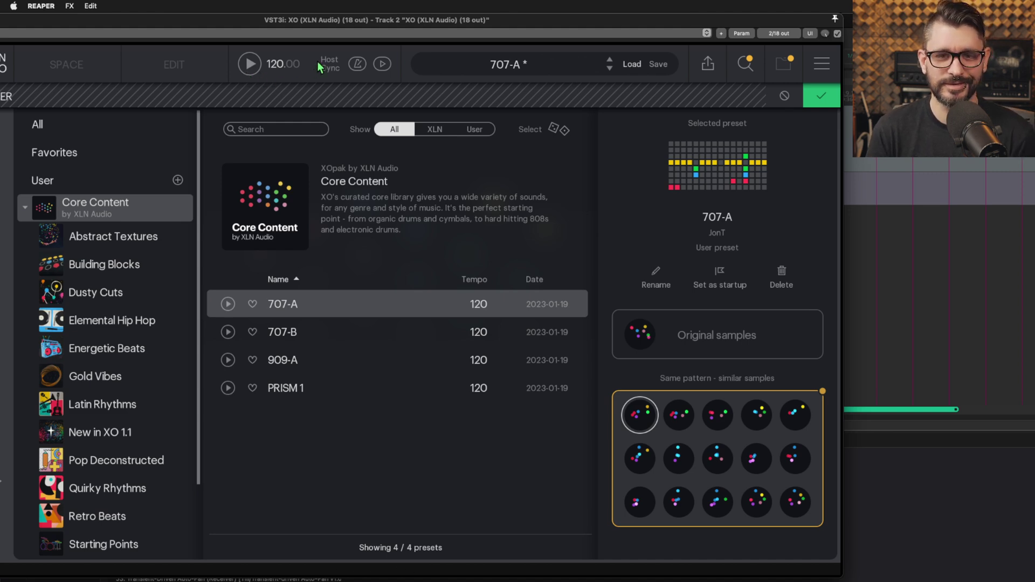
# Bring up the Search & Filter panel over the loaded 707-A preset.
pyautogui.click(745, 64)
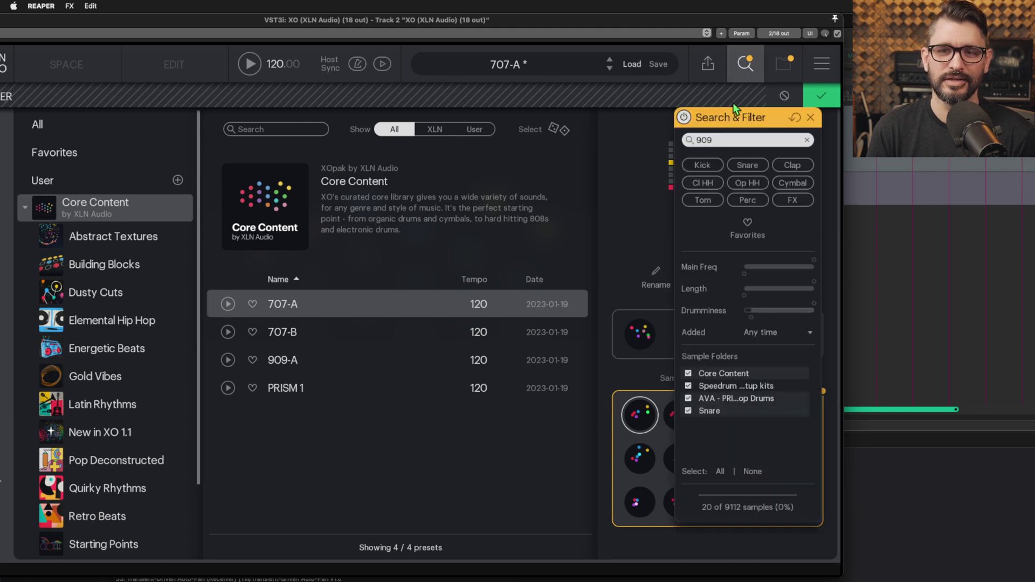